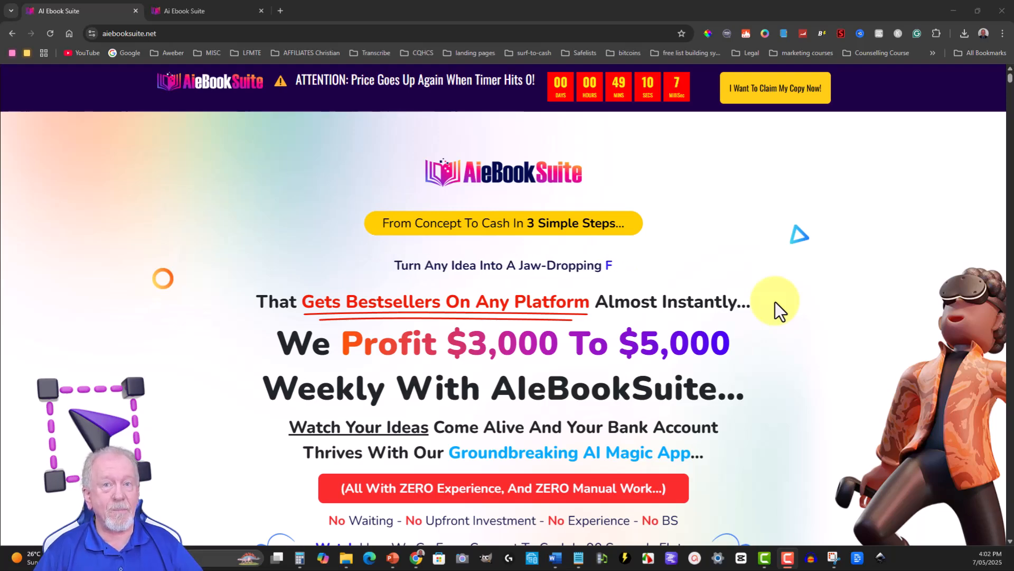
- Review the AI Ebook Suite sales page, from the headline and feature cards through the member testimonials
scroll(775, 310, down, 5)
scroll(774, 319, down, 6)
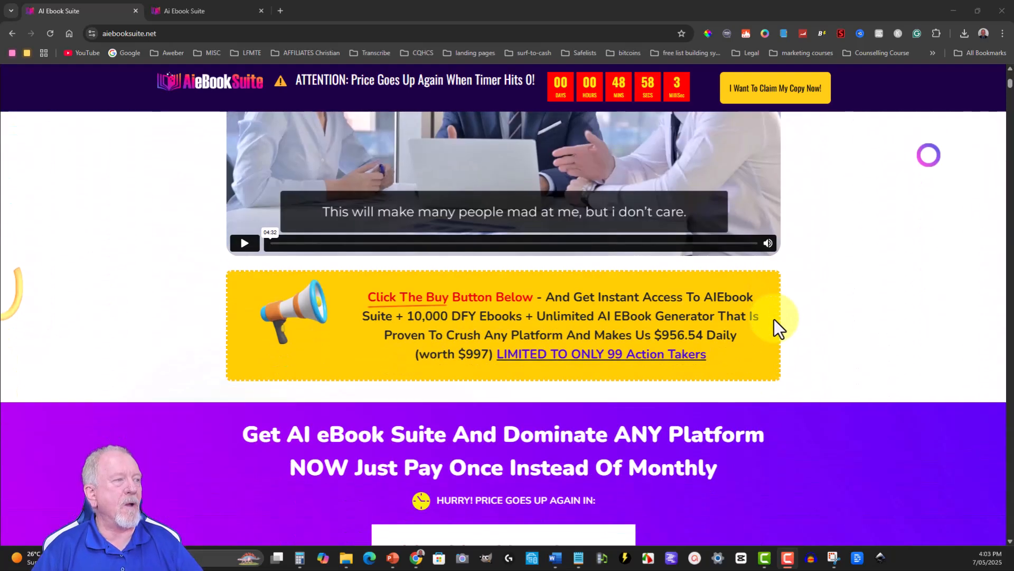
scroll(775, 319, down, 8)
scroll(773, 317, up, 2)
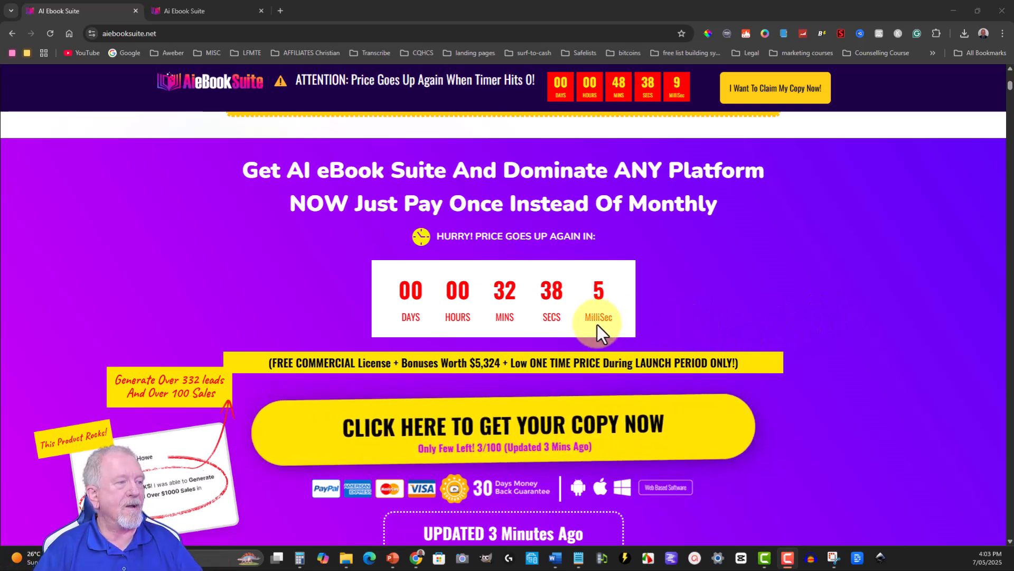
scroll(597, 324, down, 5)
scroll(521, 334, down, 5)
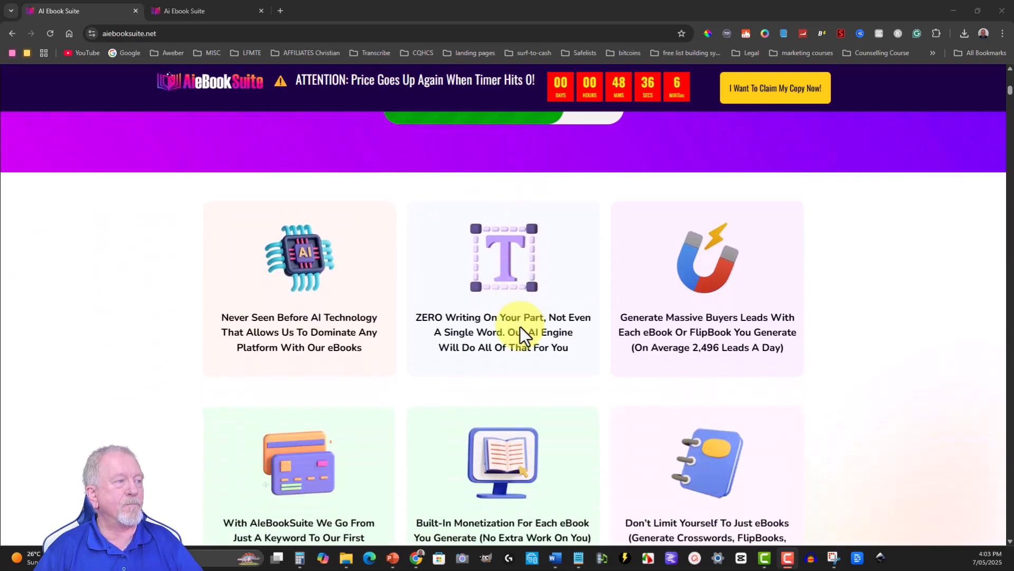
scroll(520, 325, down, 15)
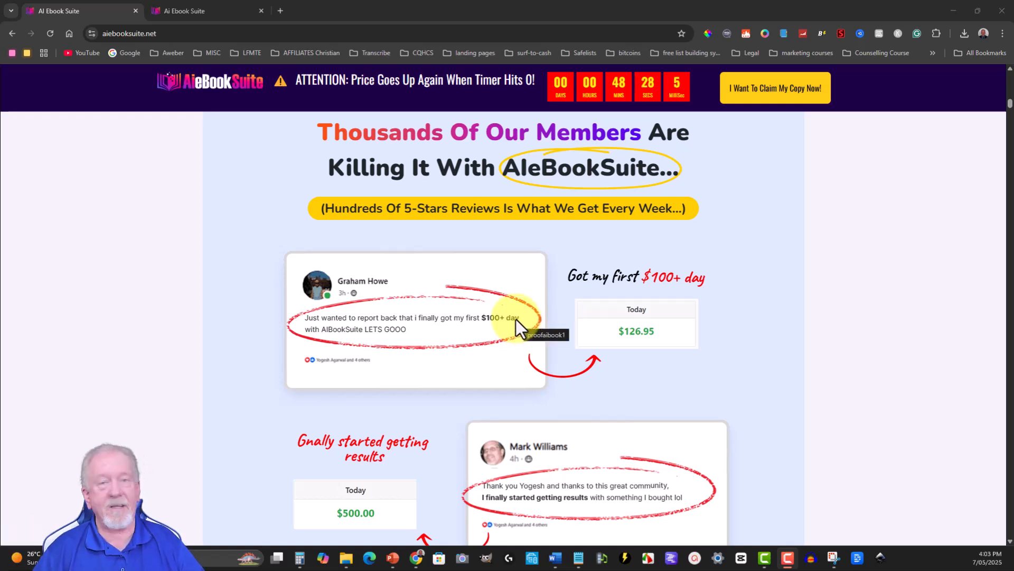
scroll(516, 319, down, 20)
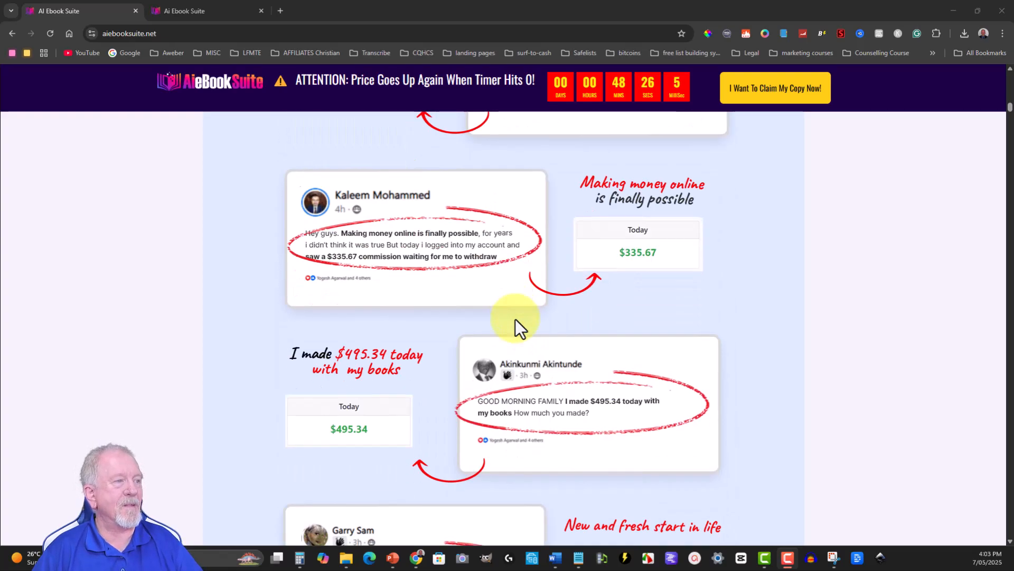
scroll(515, 318, down, 12)
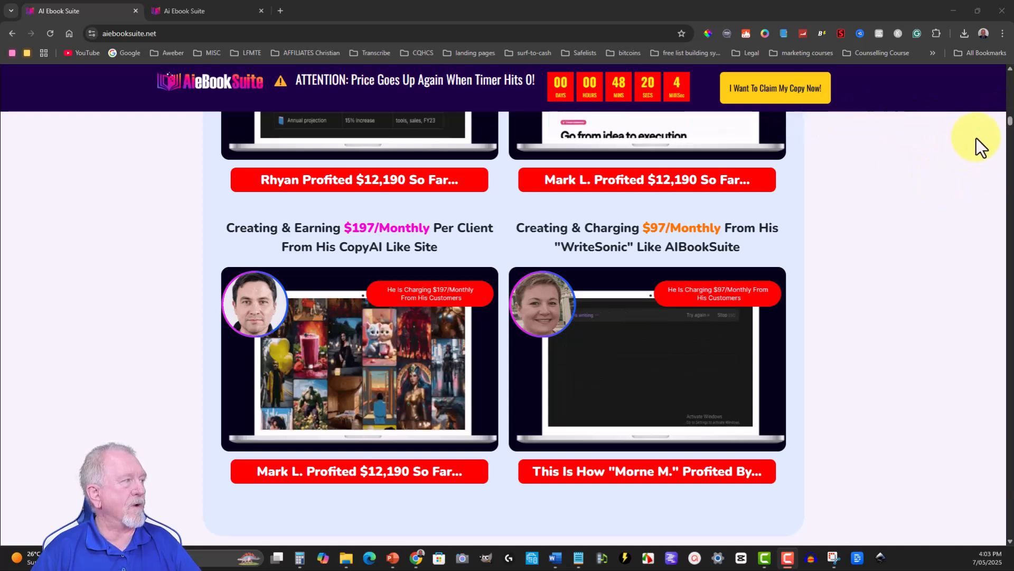
scroll(983, 132, down, 10)
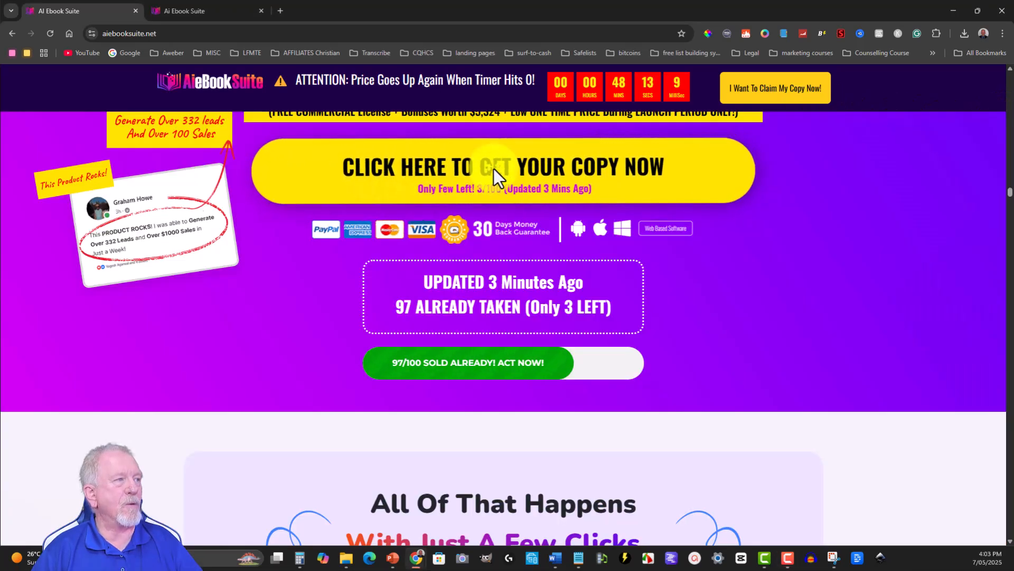
- Jump to the purchase offer on the sales page, review its included items, and dismiss the exit coupon pop-up
click(534, 183)
scroll(675, 267, down, 8)
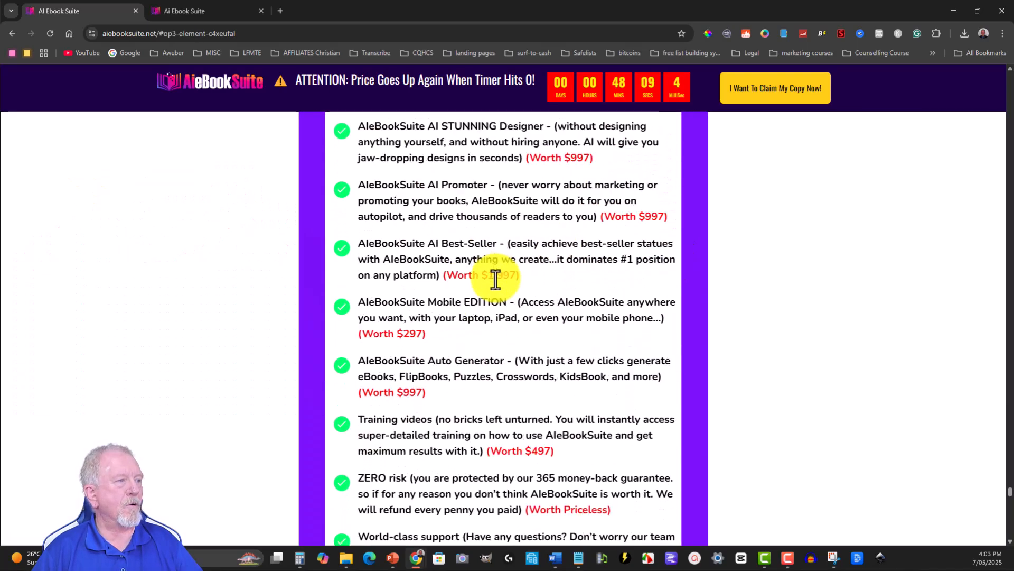
scroll(448, 280, down, 20)
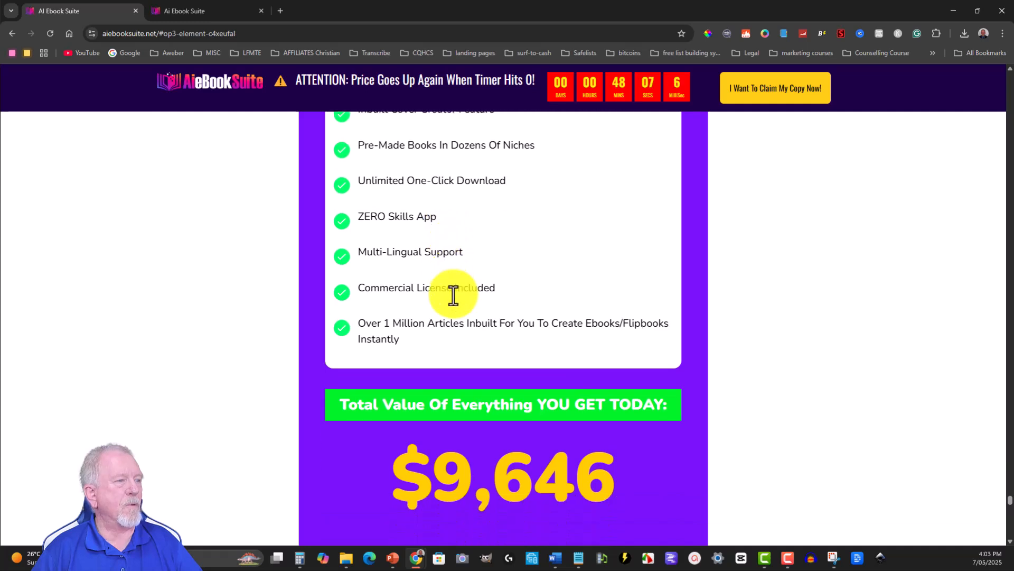
scroll(454, 295, down, 4)
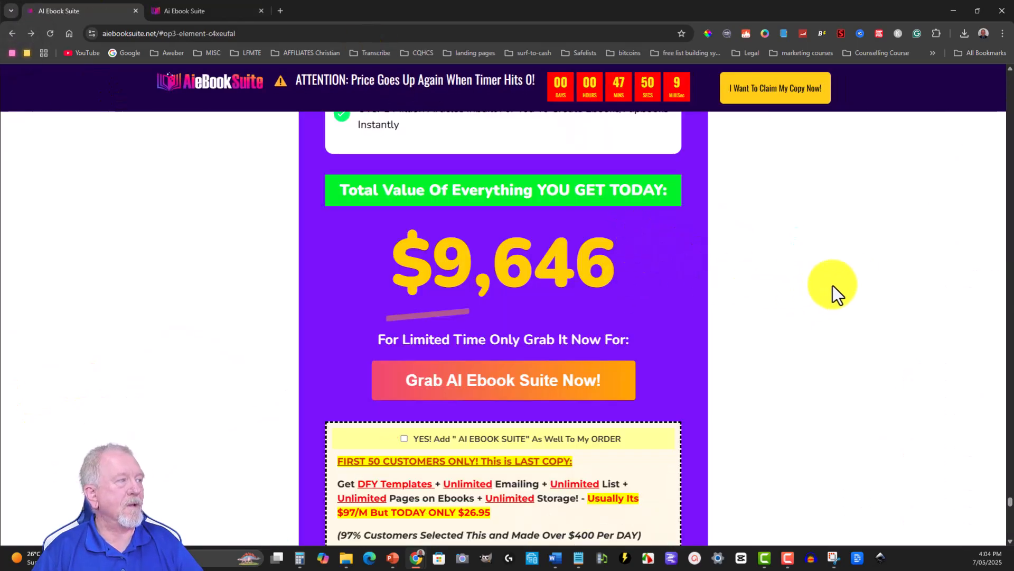
drag(1009, 507, 1000, 63)
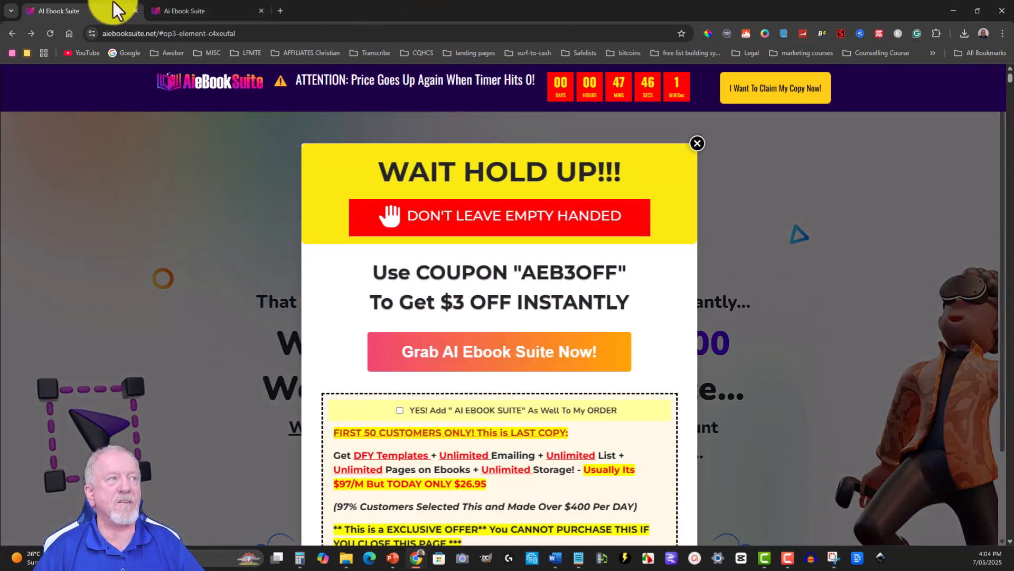
click(700, 145)
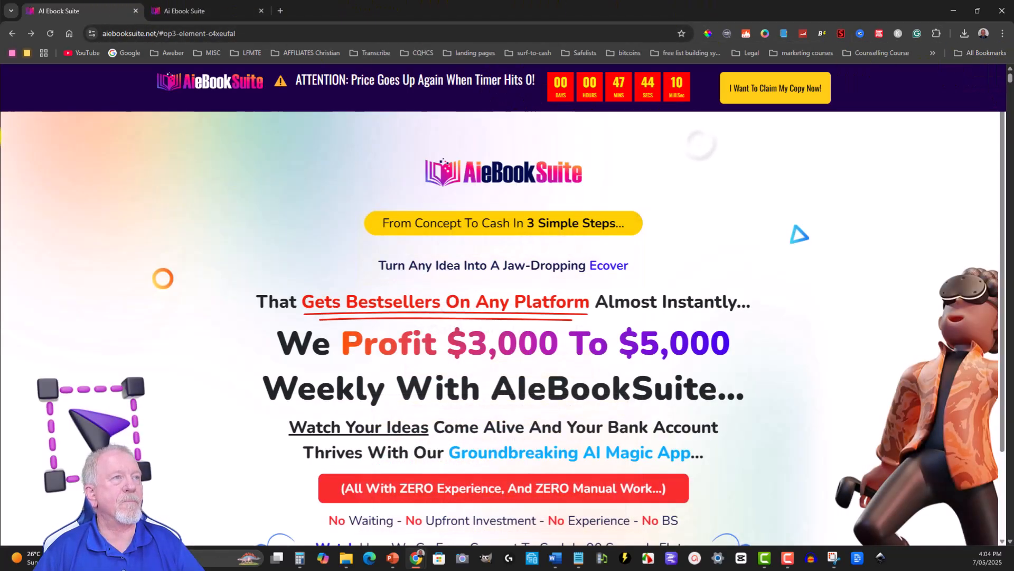
- Open the PDF of the latest created ebook from the app dashboard and examine its table of contents
click(206, 11)
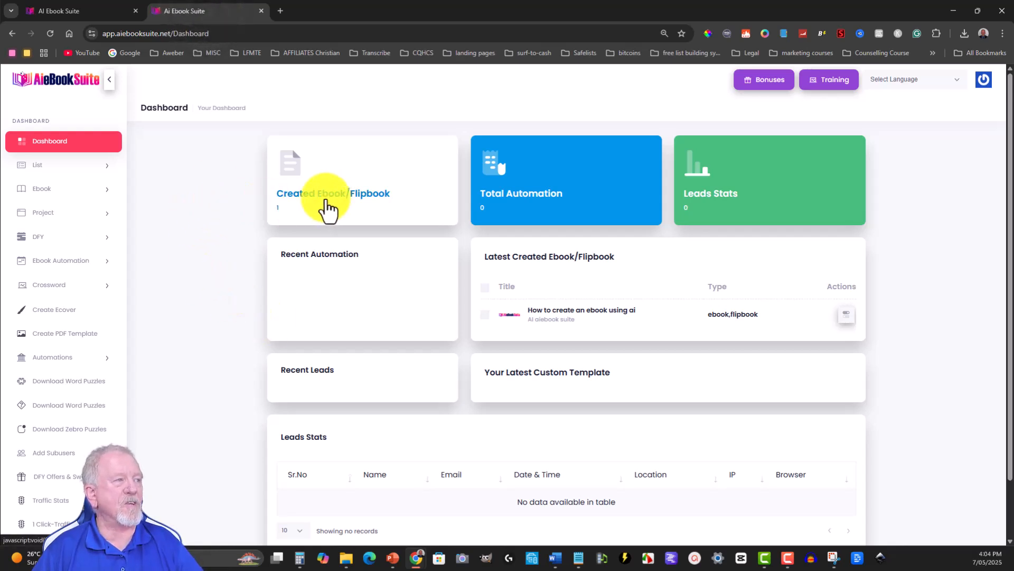
click(846, 315)
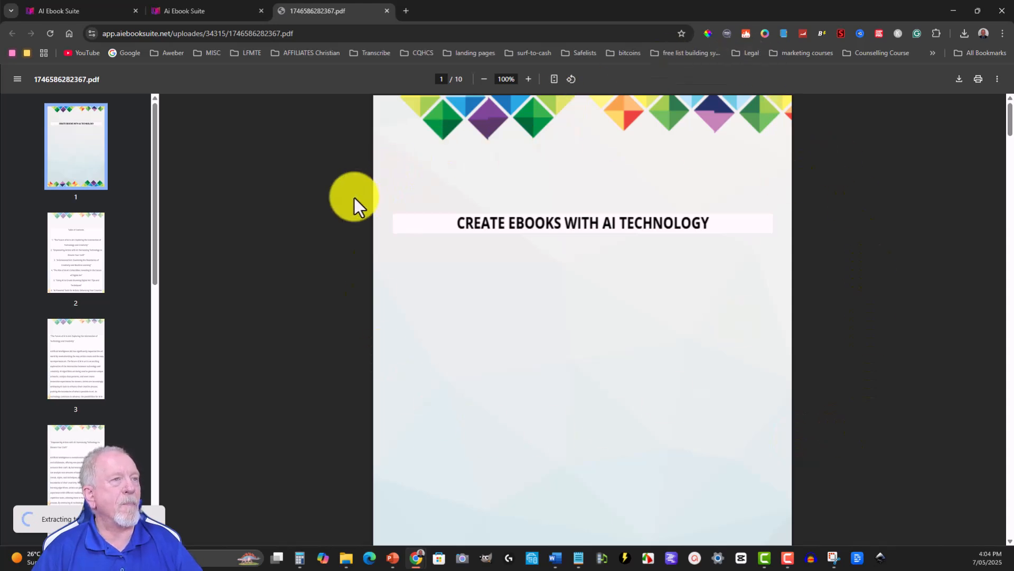
click(75, 242)
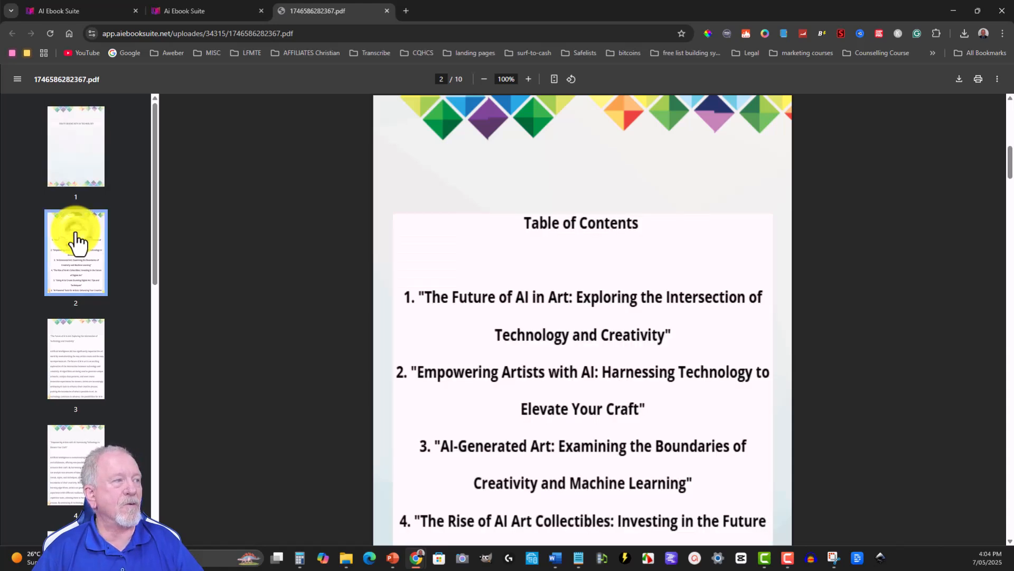
scroll(528, 277, down, 5)
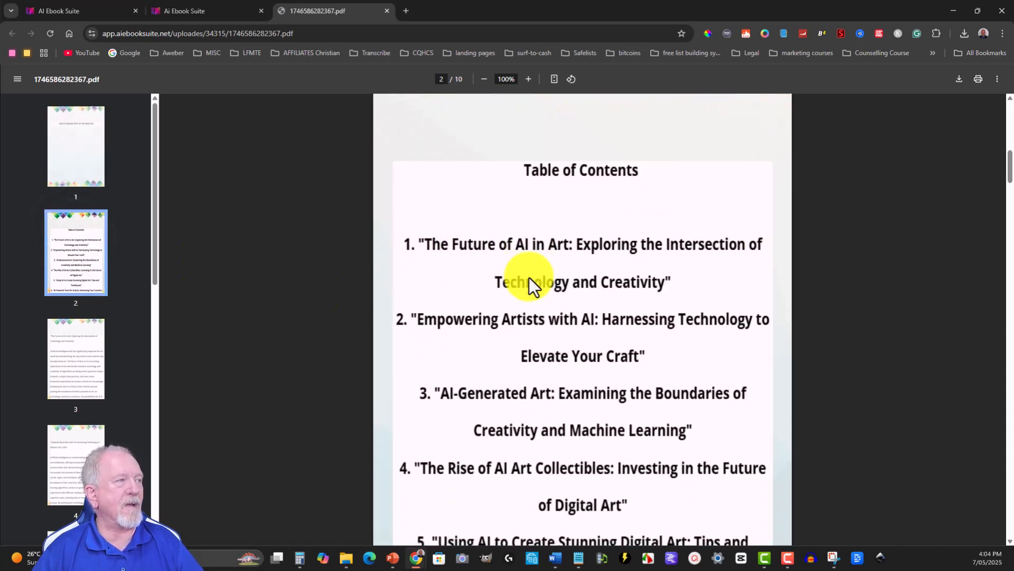
scroll(46, 293, down, 2)
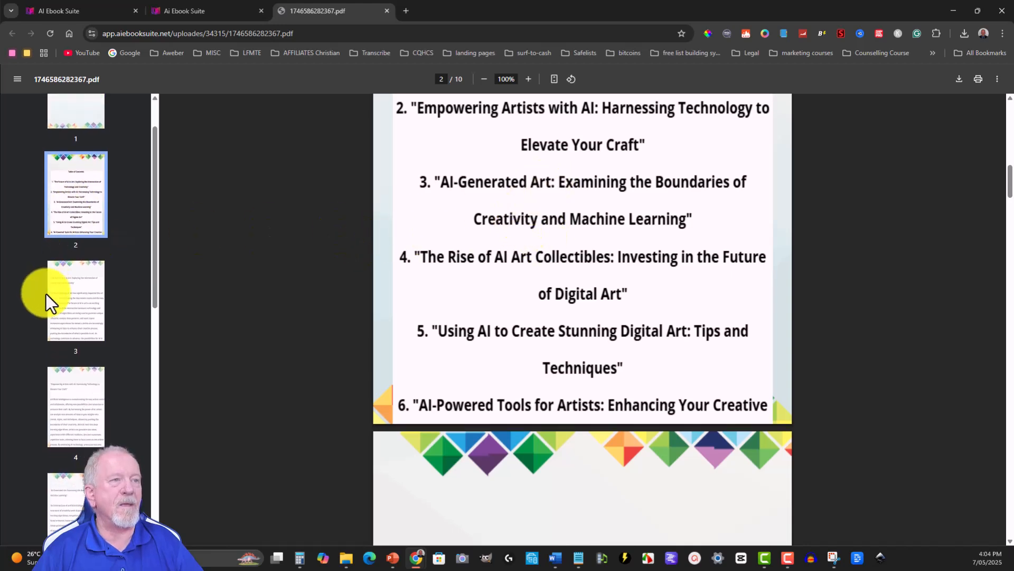
- Examine the ebook's first chapter on page 3, return to the cover page, and close the PDF
click(78, 265)
scroll(518, 272, down, 4)
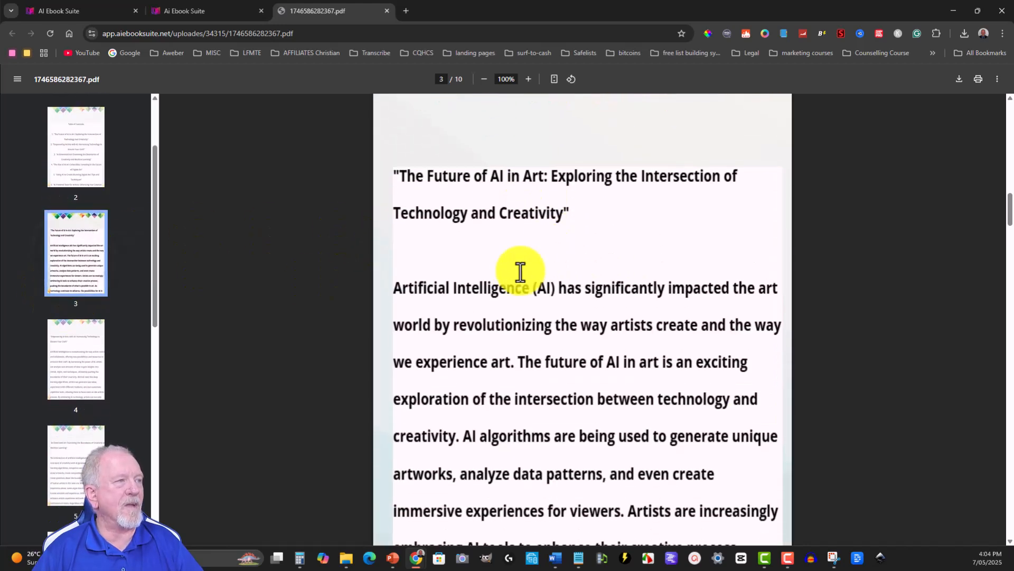
scroll(516, 272, up, 4)
scroll(469, 273, down, 6)
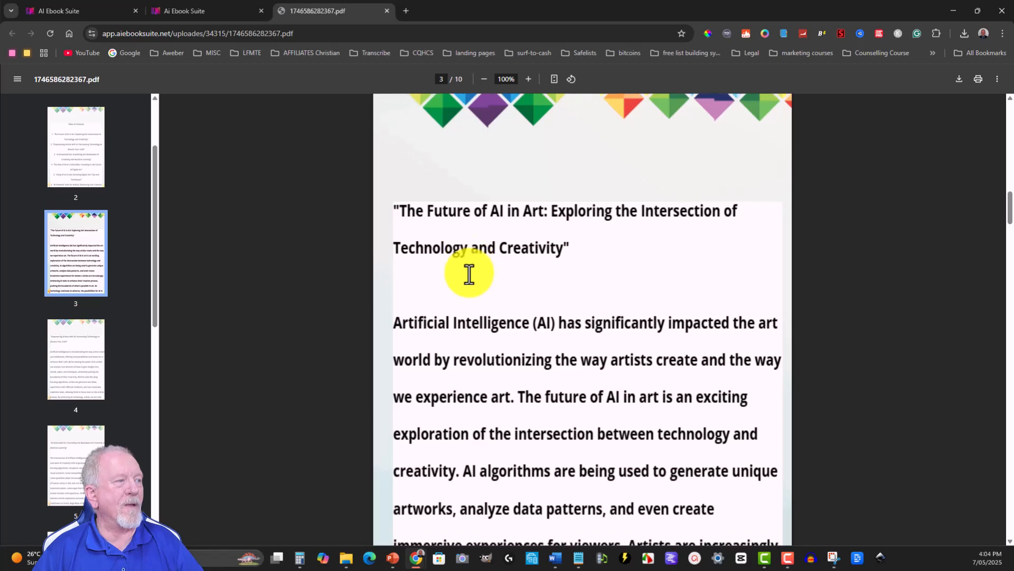
scroll(469, 273, up, 5)
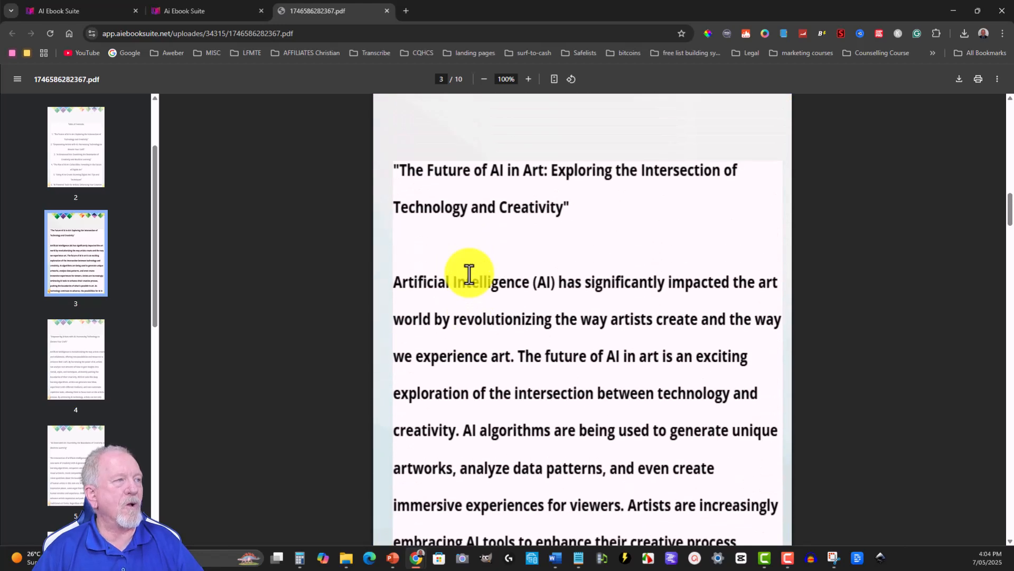
scroll(469, 274, up, 10)
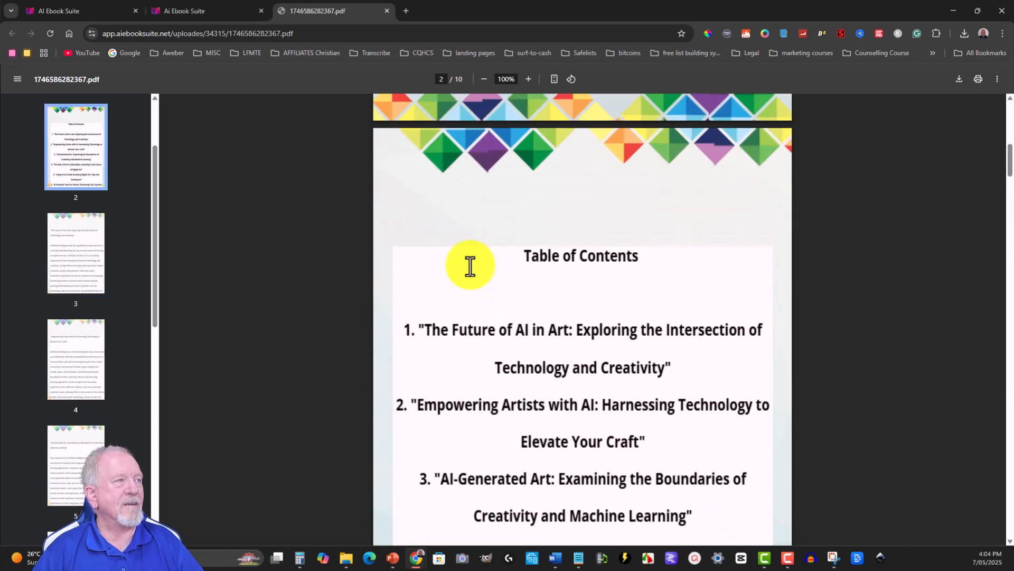
scroll(550, 262, up, 8)
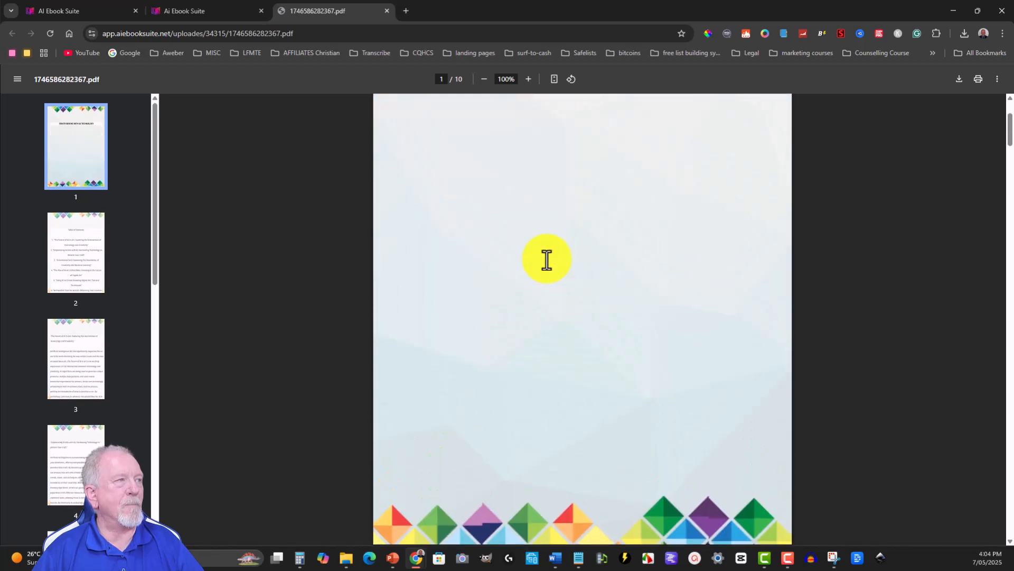
scroll(547, 259, up, 3)
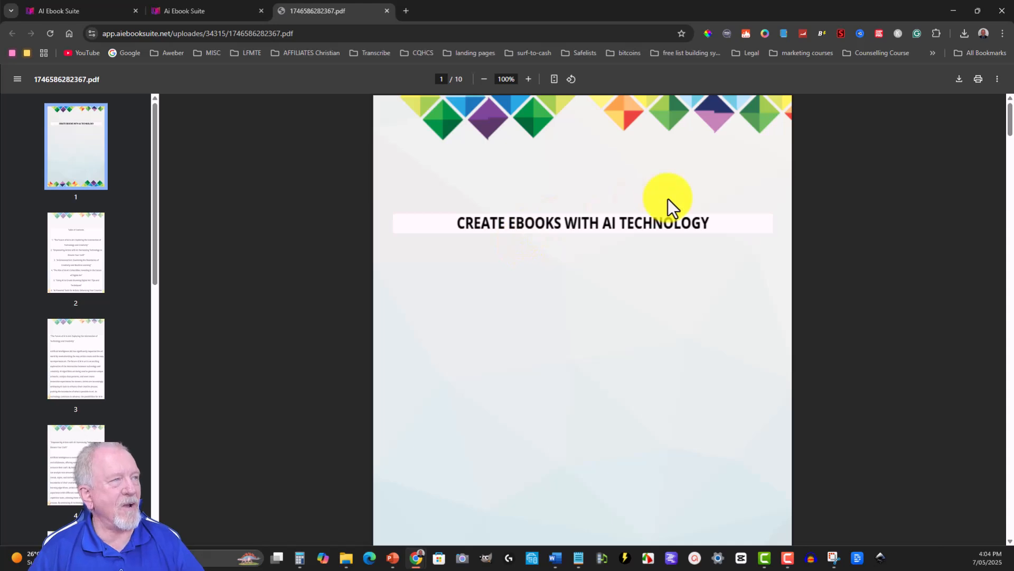
click(388, 11)
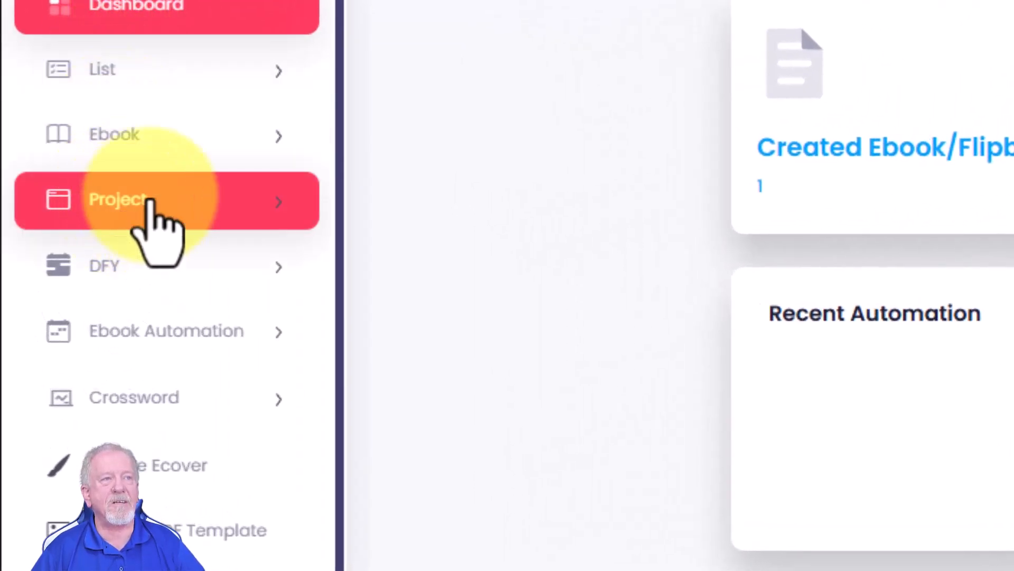
- Start a new project named "How To Create An Ebook Using AI Tools" and add Flipbook to its project type
click(151, 201)
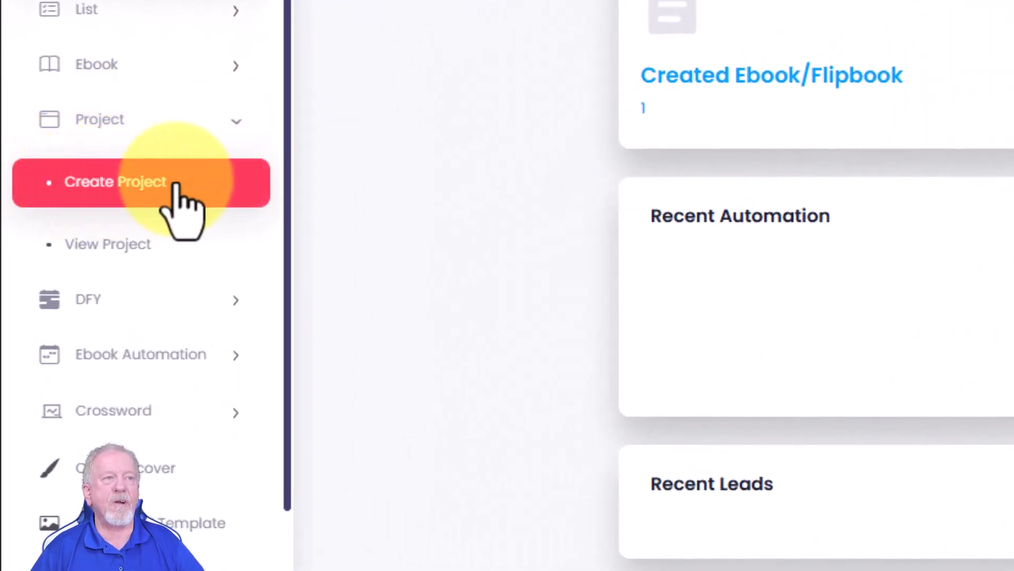
click(112, 188)
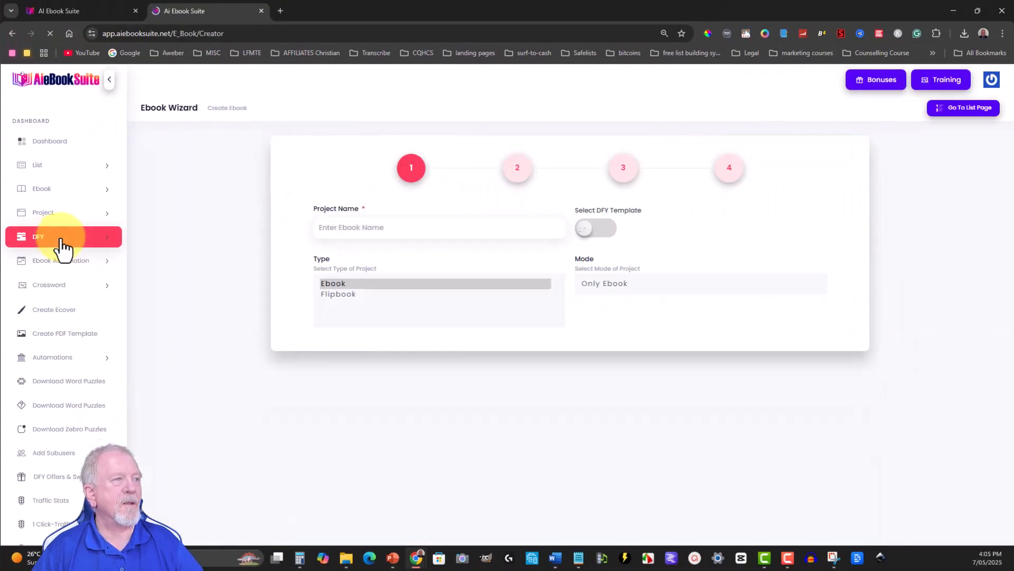
click(382, 229)
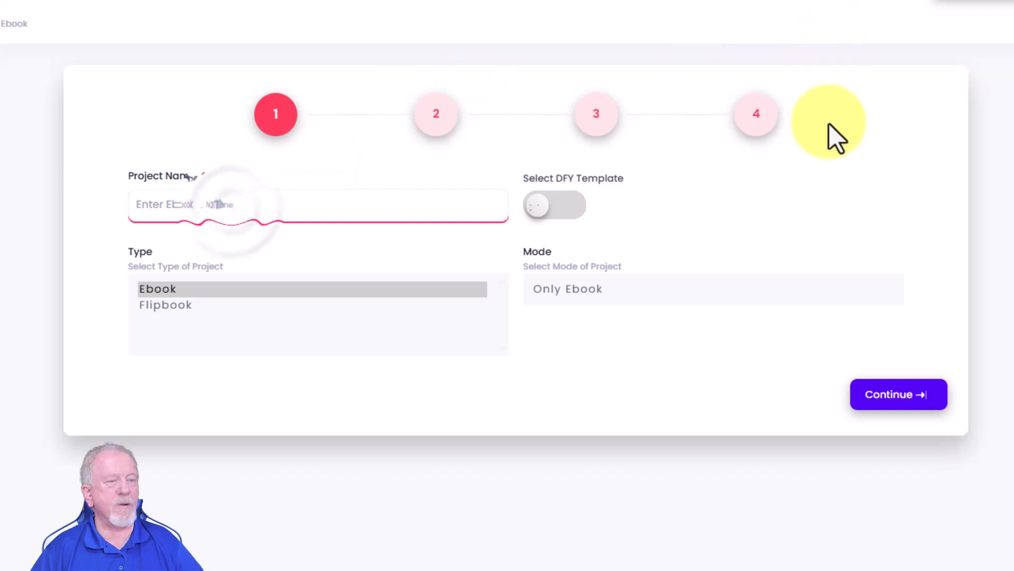
text(How To )
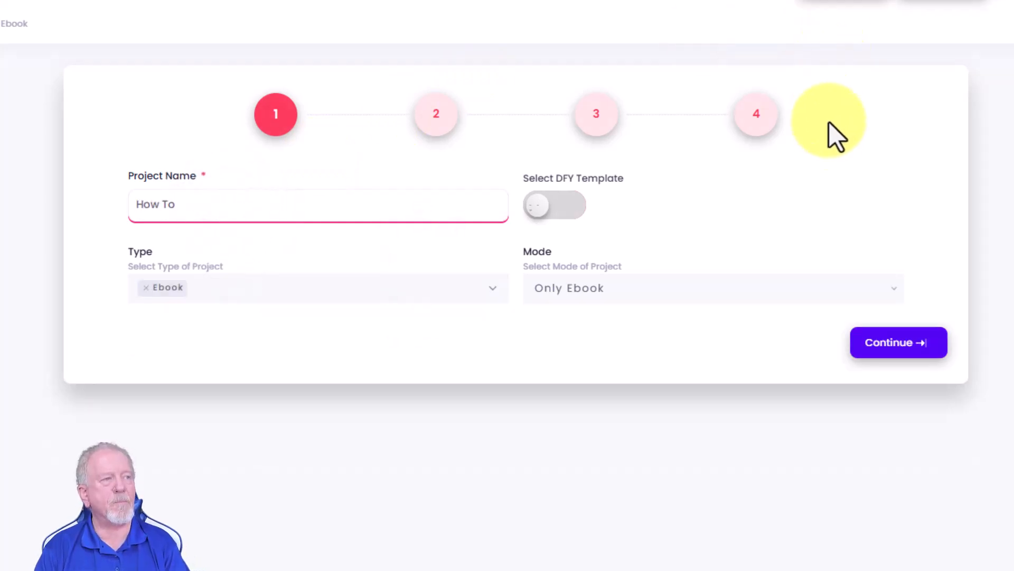
text(Create An Ebook Using AI Tools)
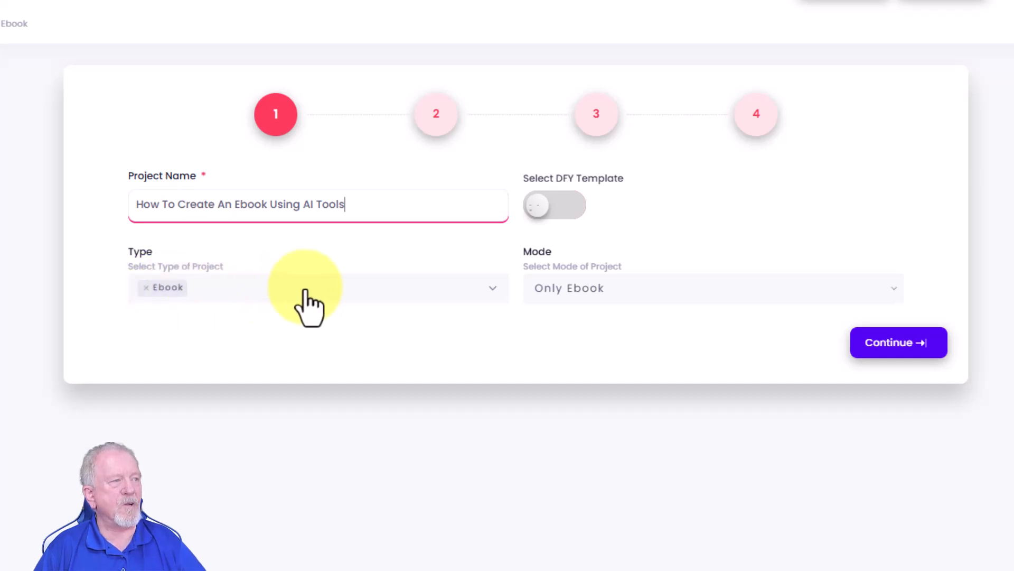
click(489, 289)
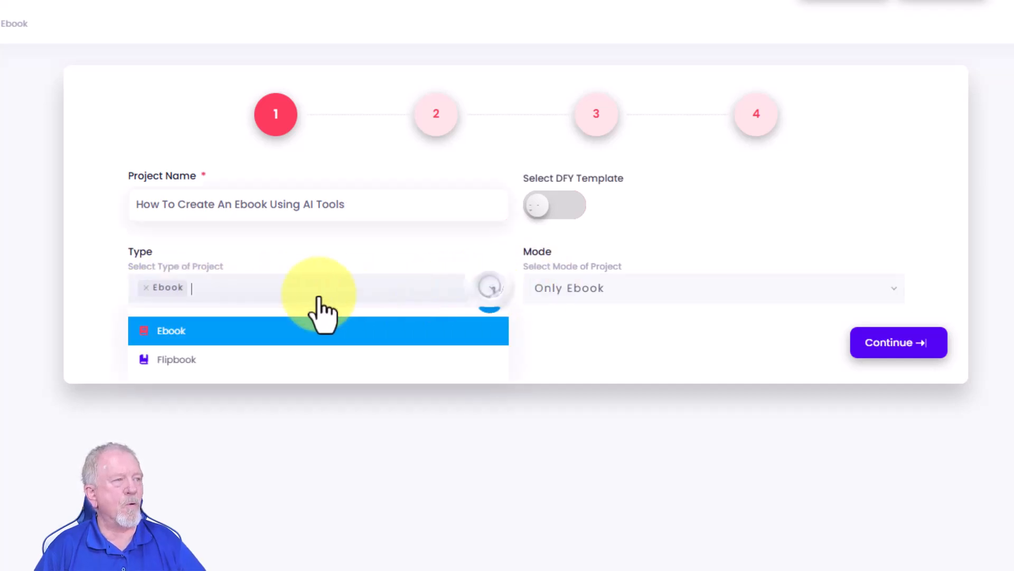
click(169, 363)
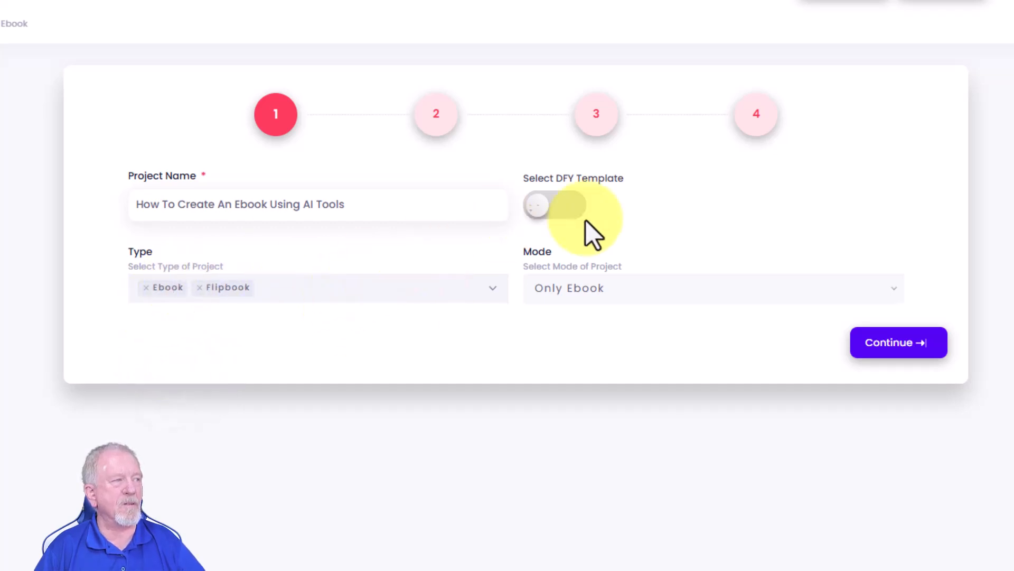
- Turn on DFY template selection for the project, browse the available page designs, and turn it off again
click(574, 205)
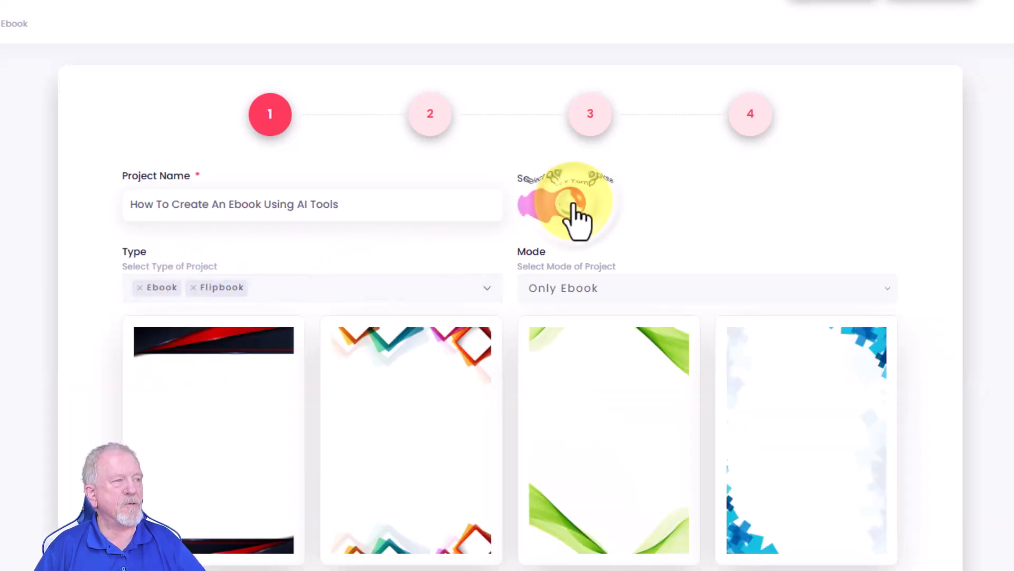
scroll(754, 373, down, 15)
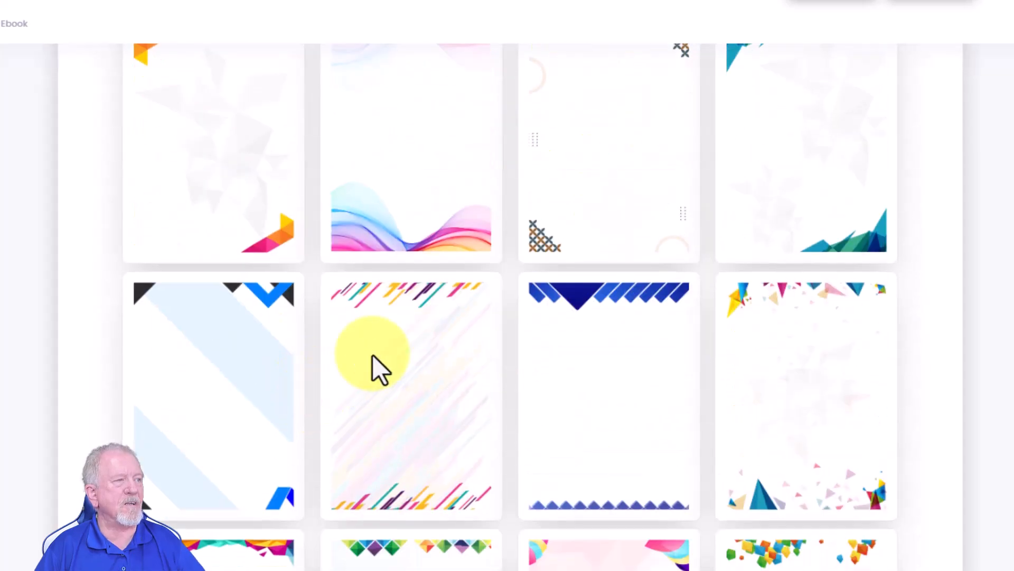
scroll(654, 328, down, 4)
scroll(649, 334, up, 15)
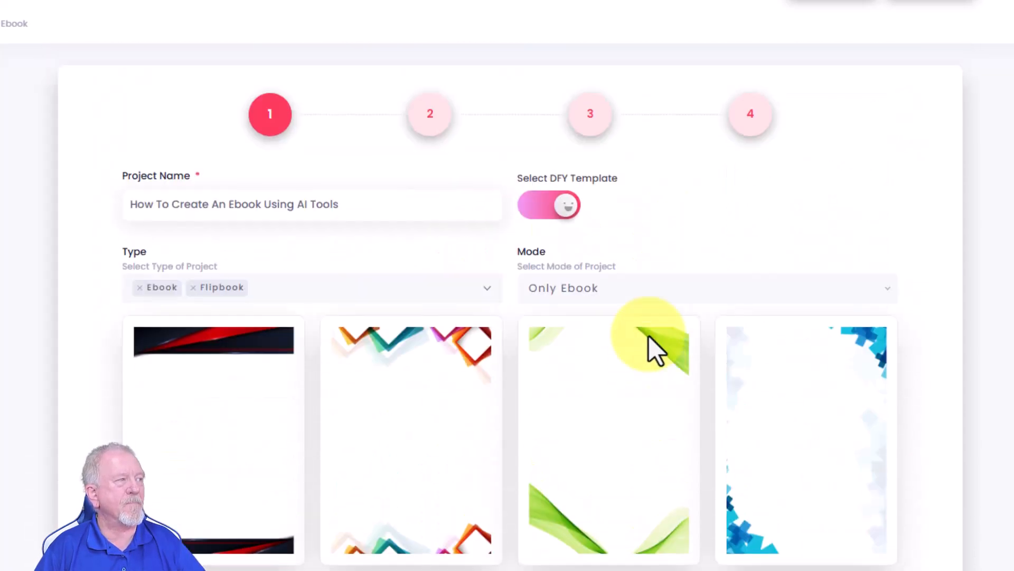
click(542, 206)
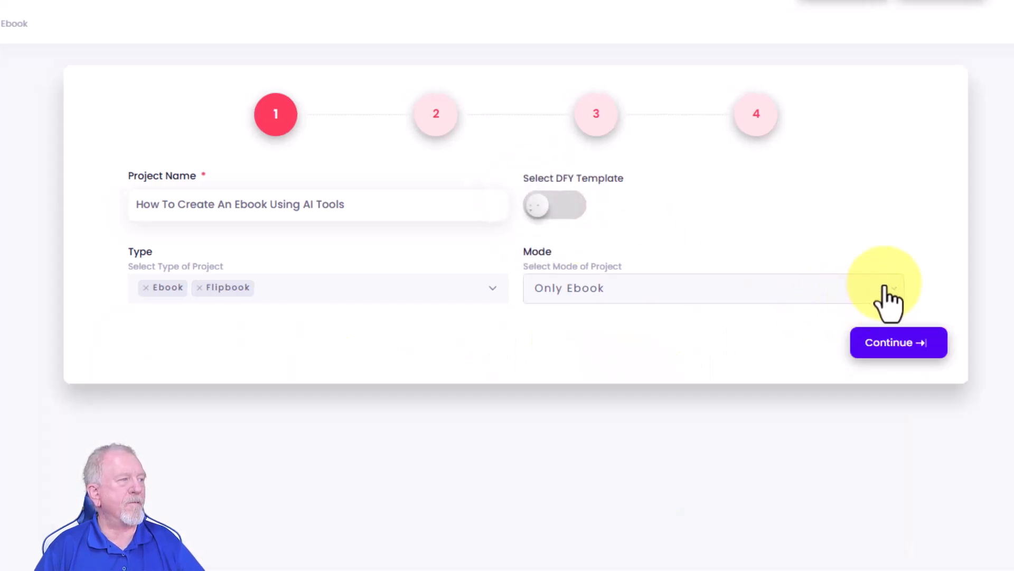
- Switch the project mode to Simple Ebook and place the cursor in the redirect URL
click(883, 288)
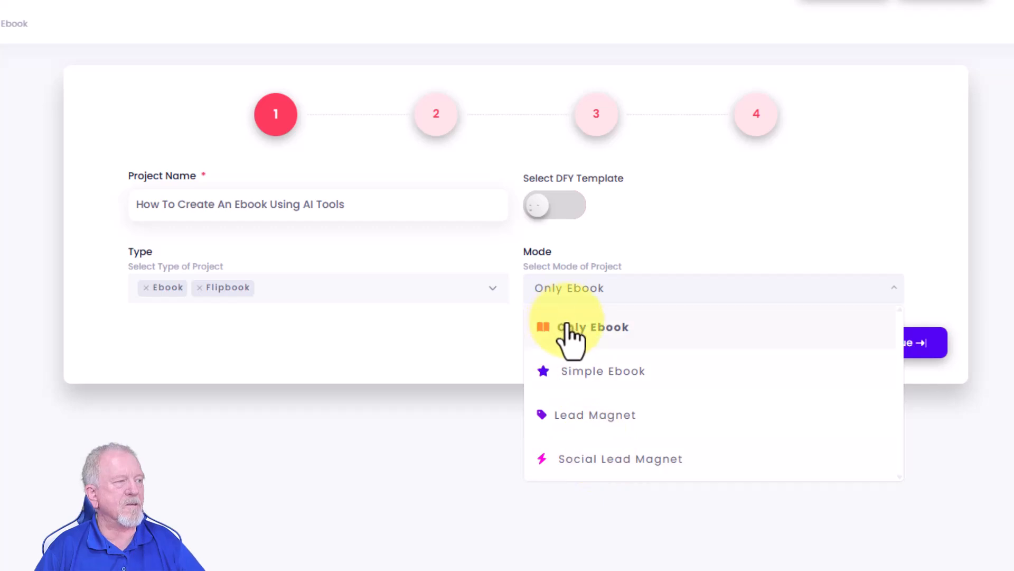
click(590, 381)
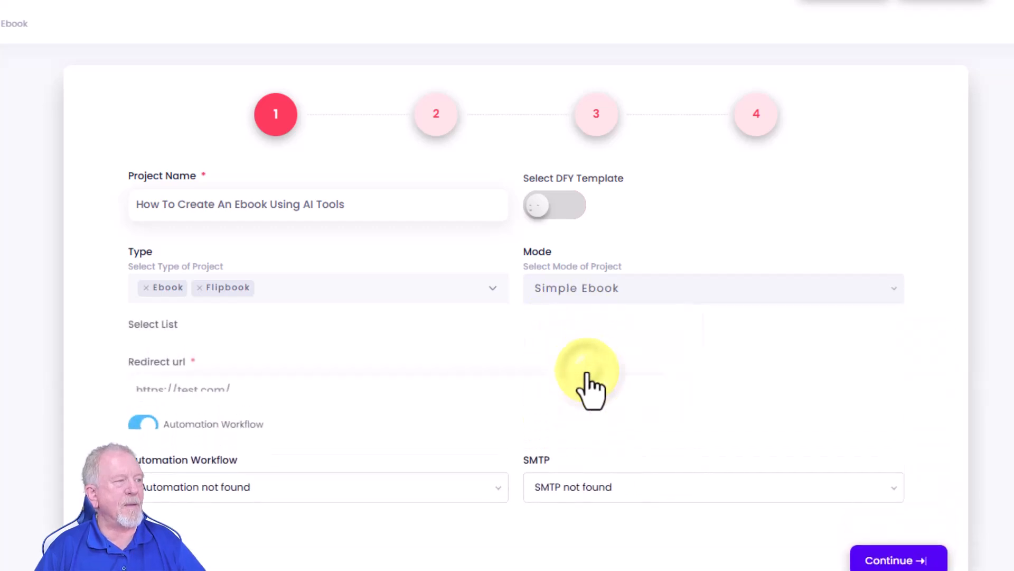
click(291, 392)
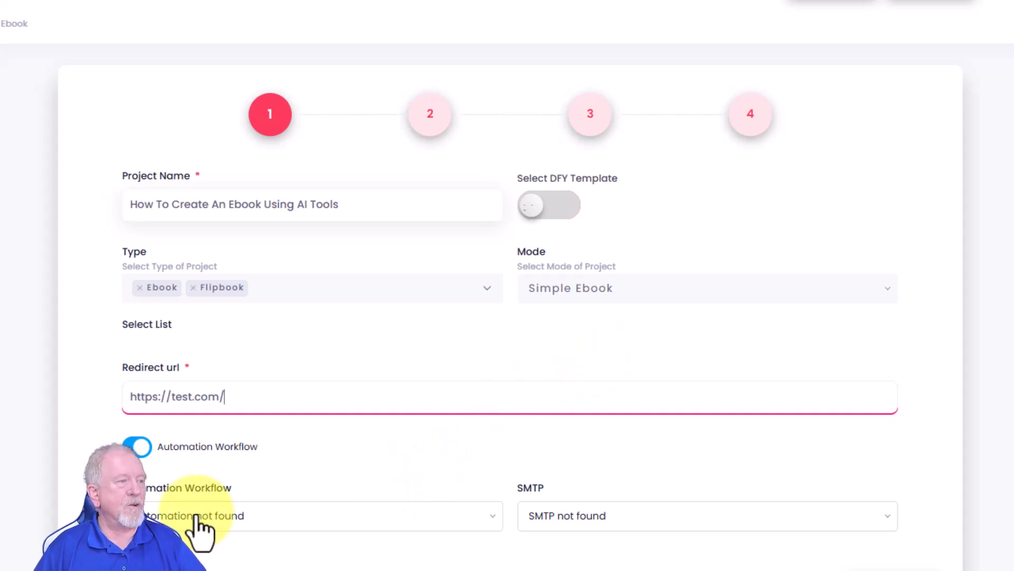
- Switch the project mode to Lead Magnet and look through the available autoresponder accounts without choosing one
click(827, 288)
click(570, 415)
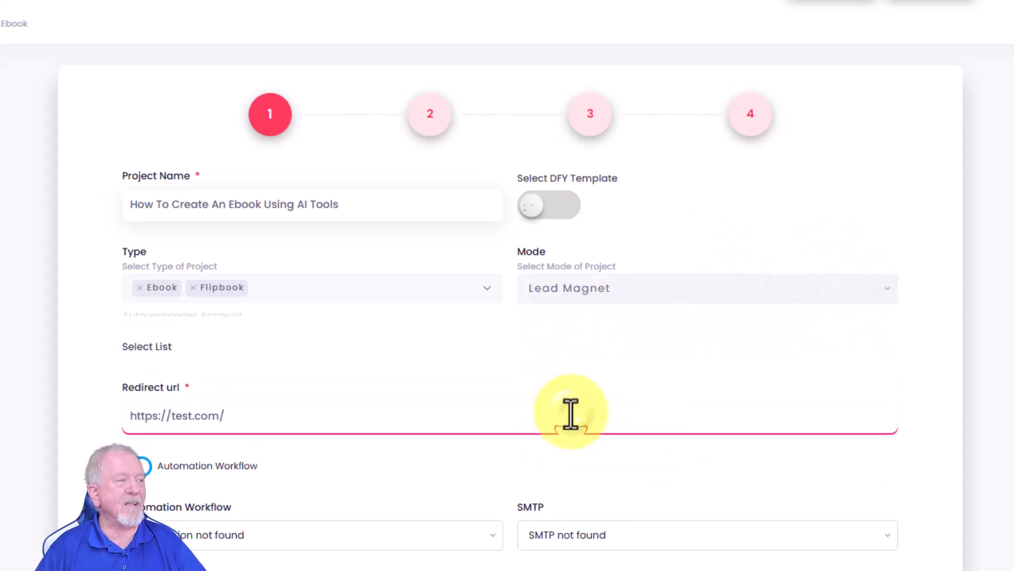
click(877, 339)
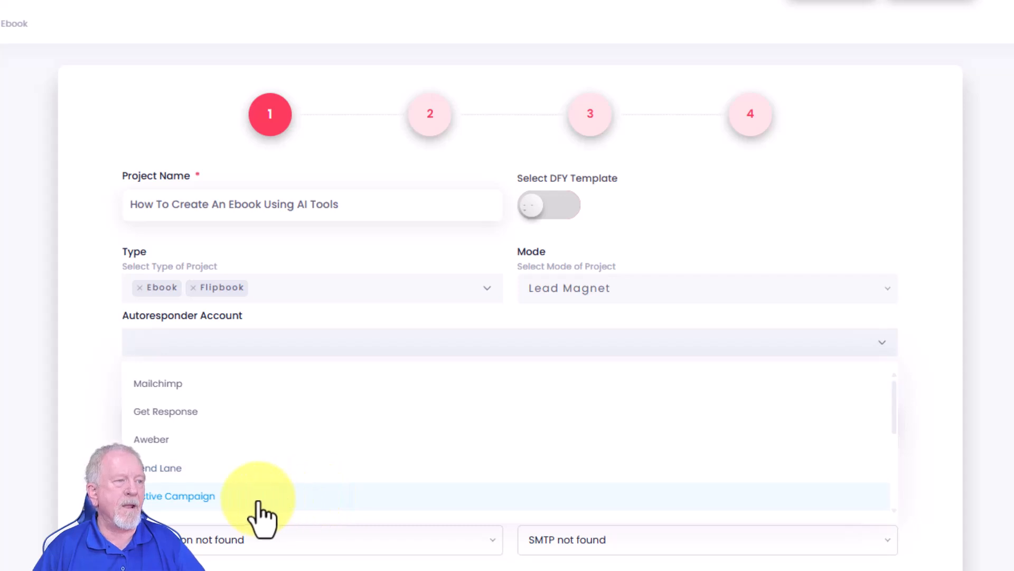
drag(896, 402, 893, 454)
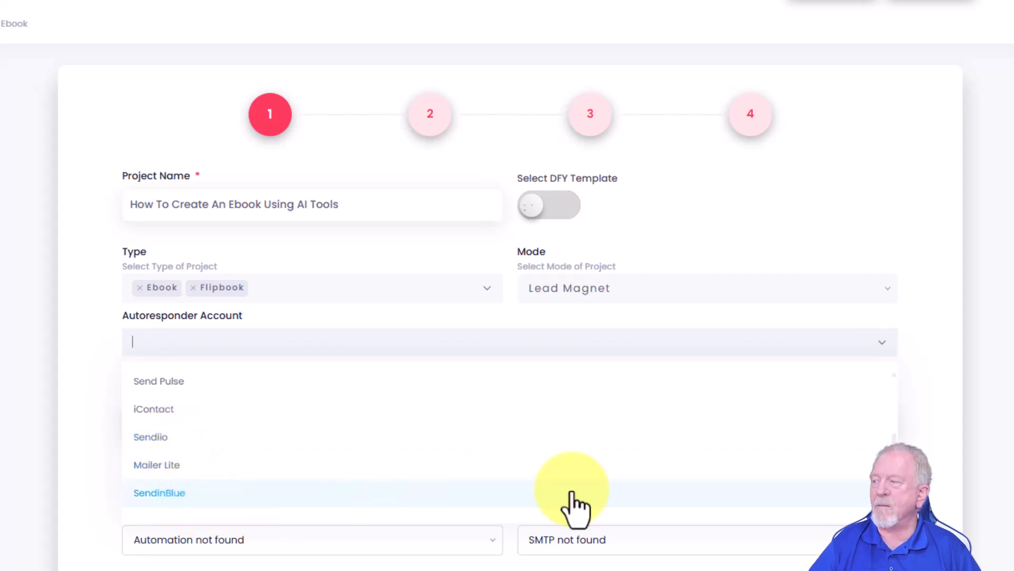
scroll(895, 449, down, 1)
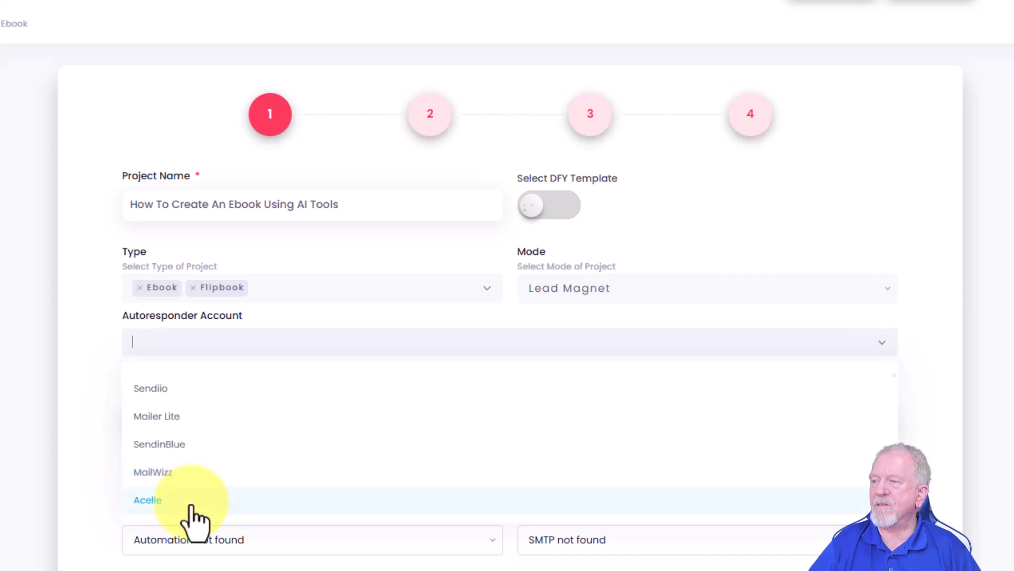
click(928, 370)
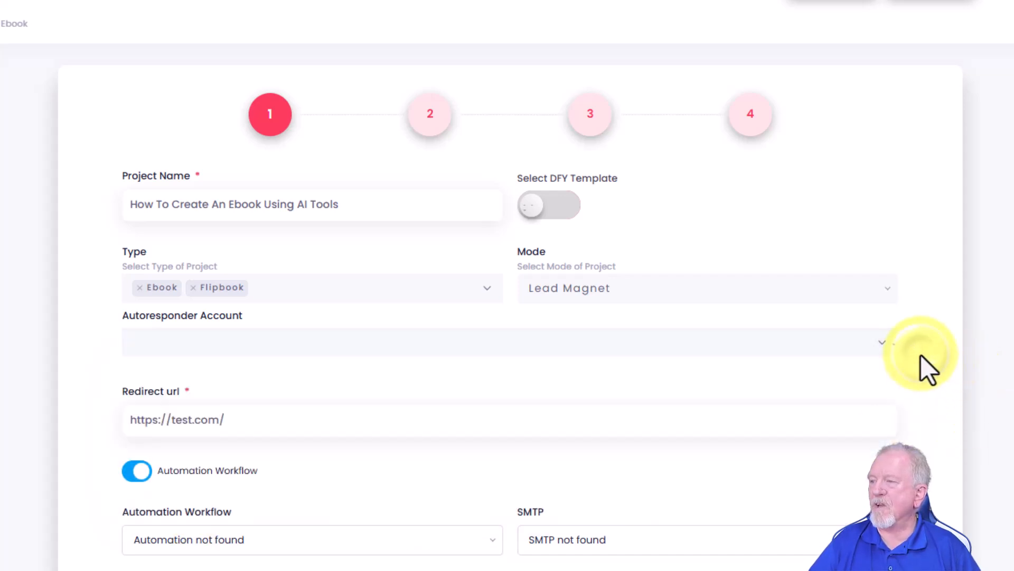
- Switch the project mode to Social Lead Magnet and look through the available social types without choosing one
click(888, 290)
click(600, 461)
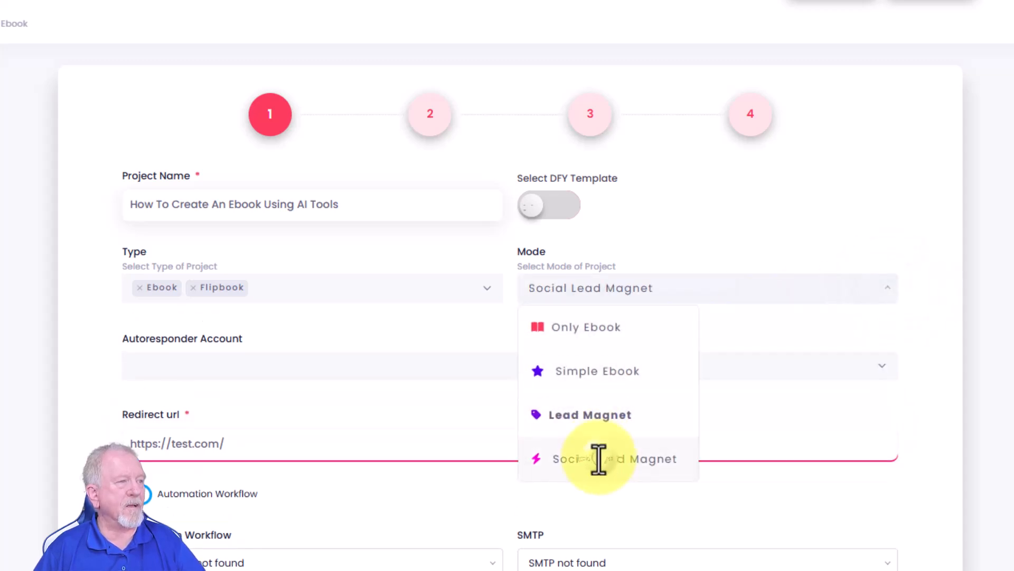
click(887, 342)
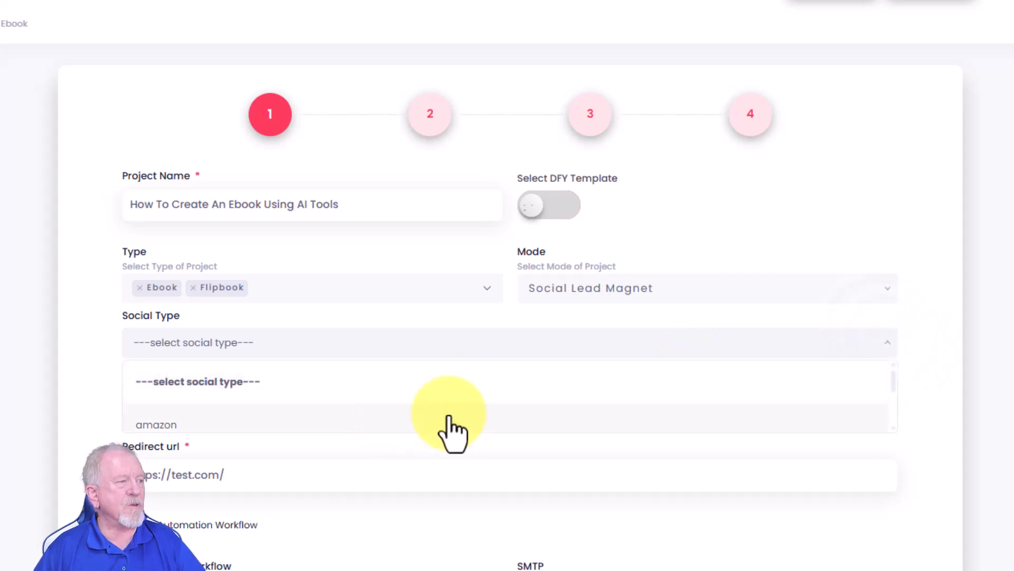
drag(893, 379, 893, 414)
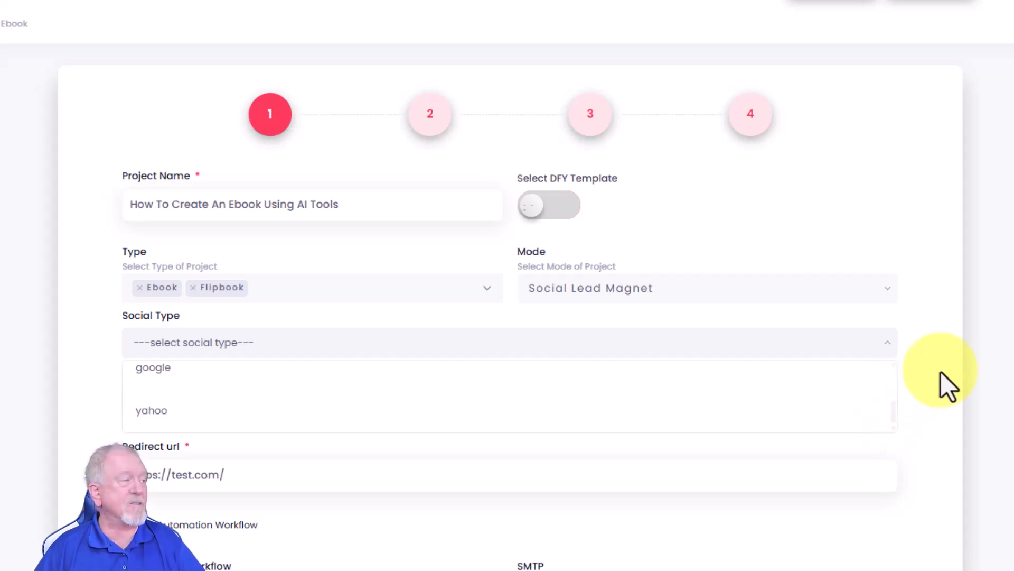
click(943, 383)
- Look at the autoresponder account and automation workflow choices offered for the Social Lead Magnet mode
click(883, 396)
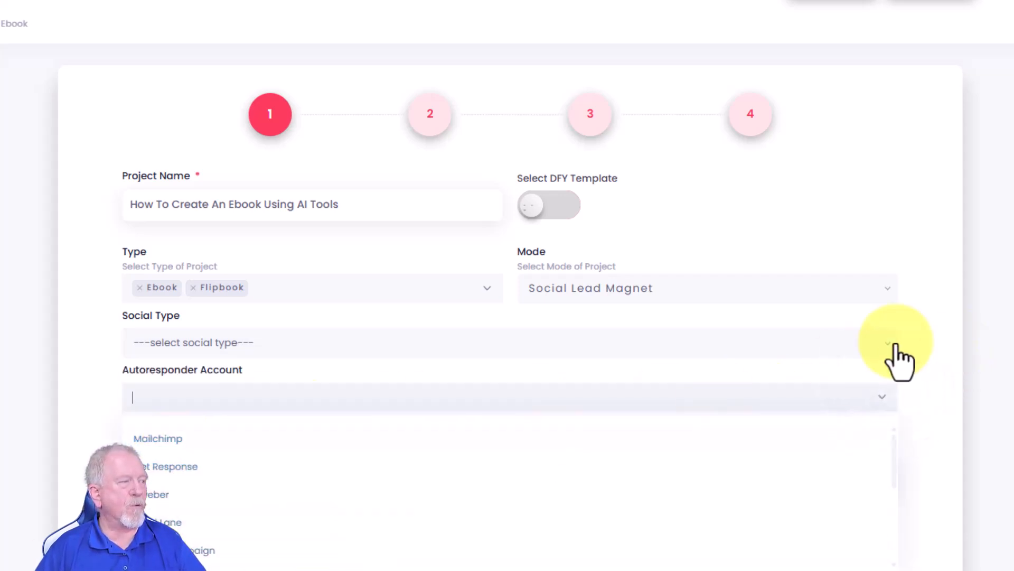
click(945, 390)
scroll(395, 420, down, 2)
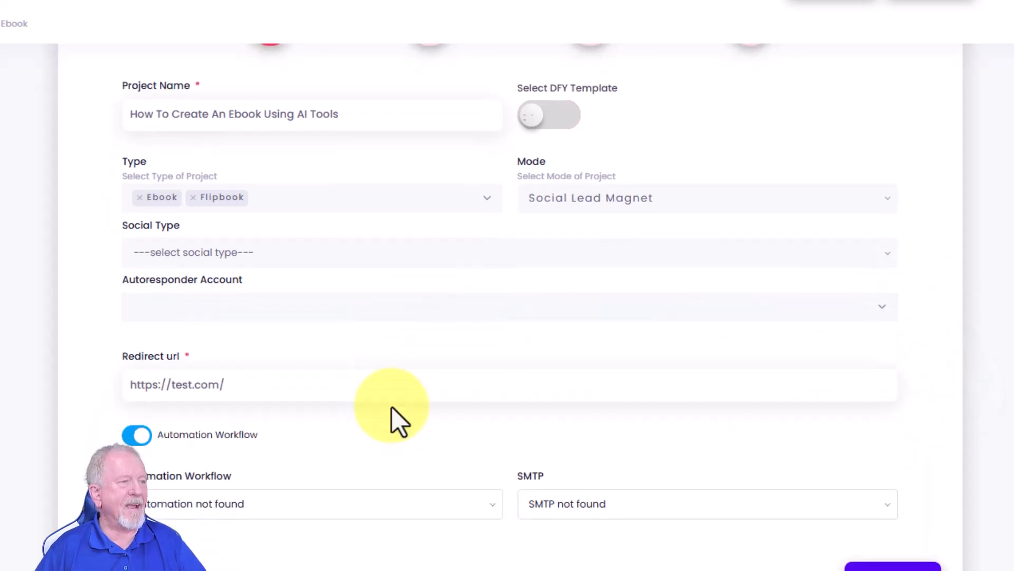
click(434, 520)
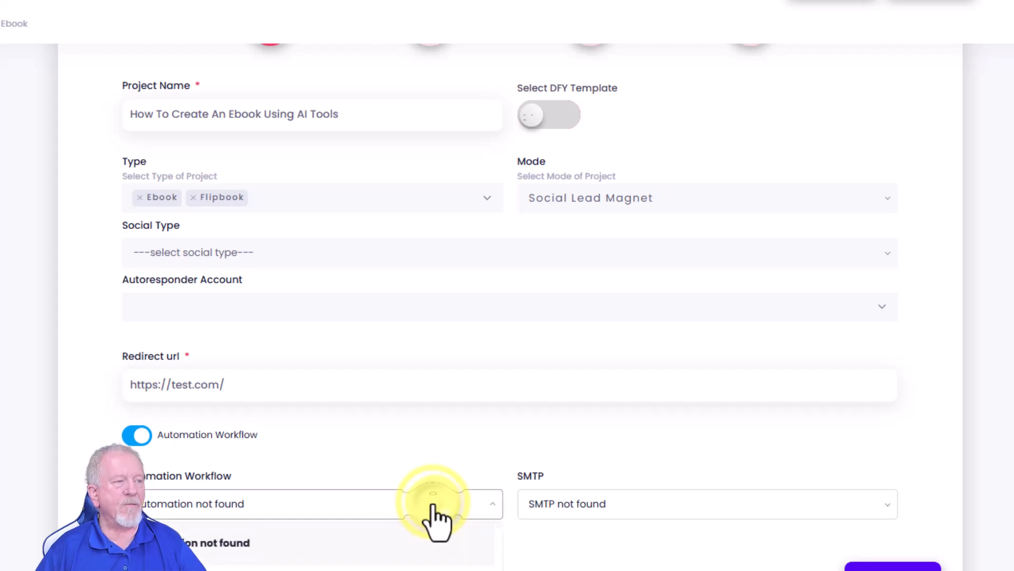
click(420, 452)
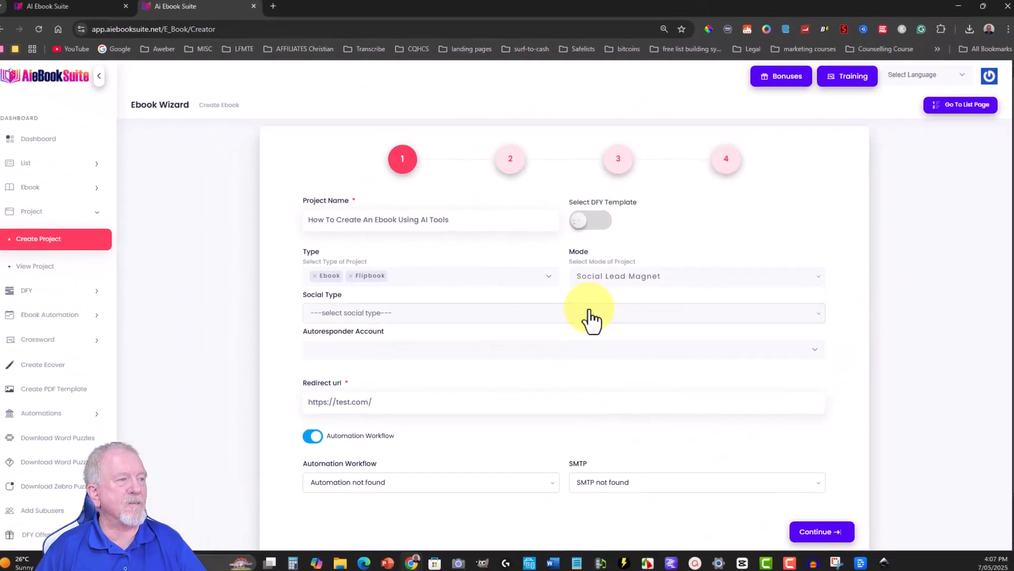
- Set the project mode back to Only Ebook and continue to the second wizard stage
click(810, 278)
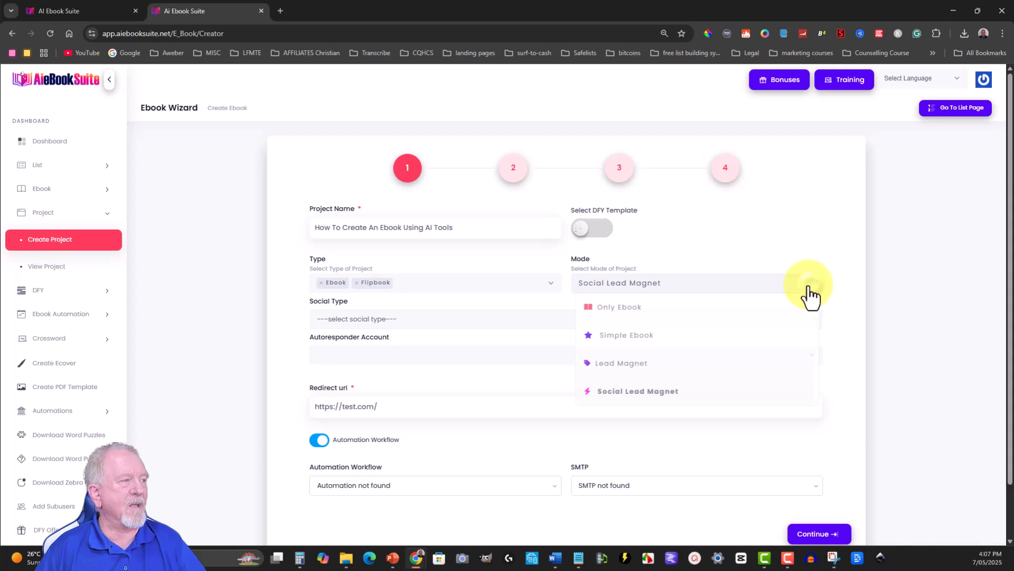
click(626, 313)
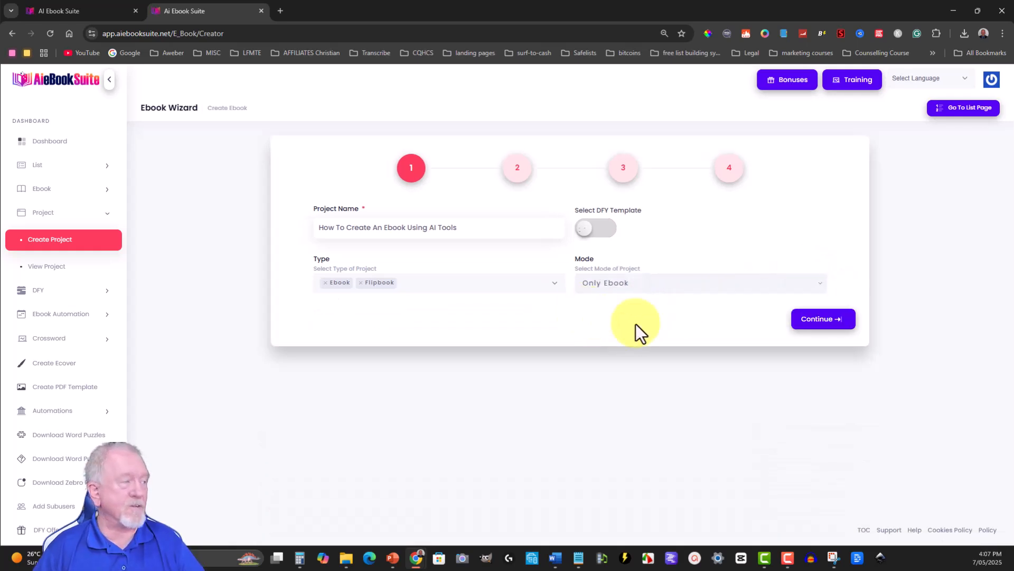
click(819, 318)
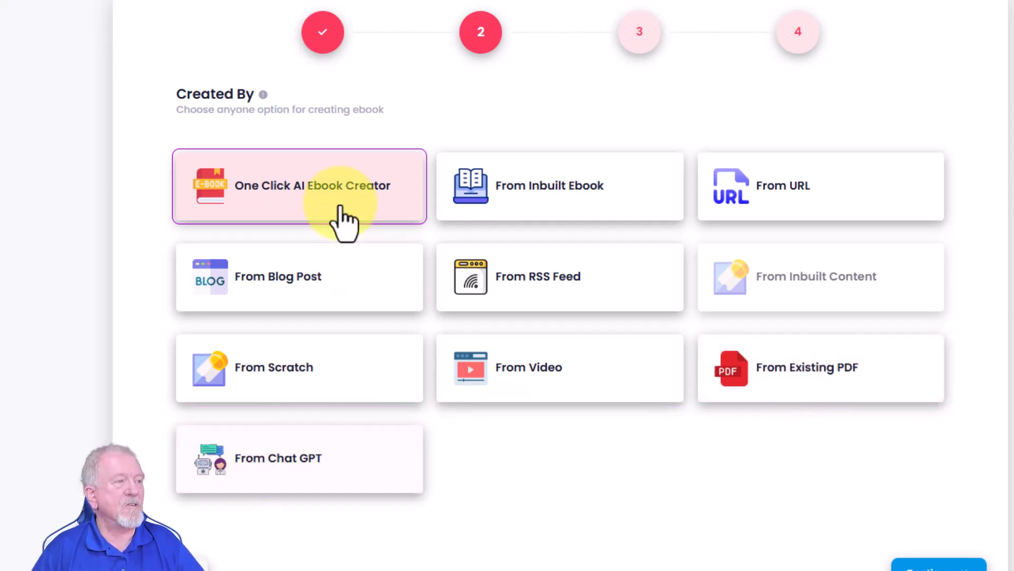
- Choose One Click AI Ebook Creator as the source and generate the content from the keyword "How To Create An Ebook Using AI Tools"
click(291, 197)
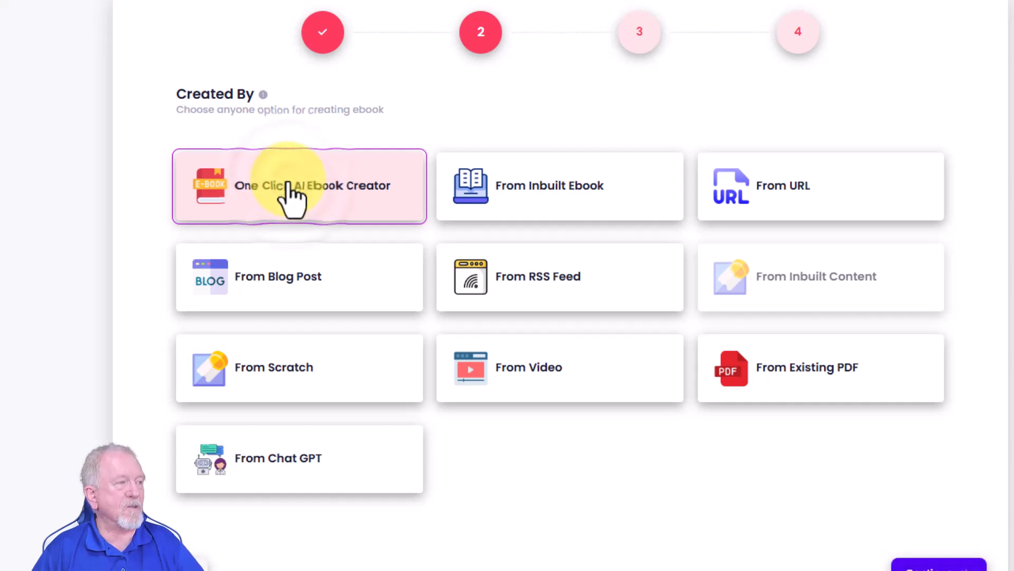
click(944, 563)
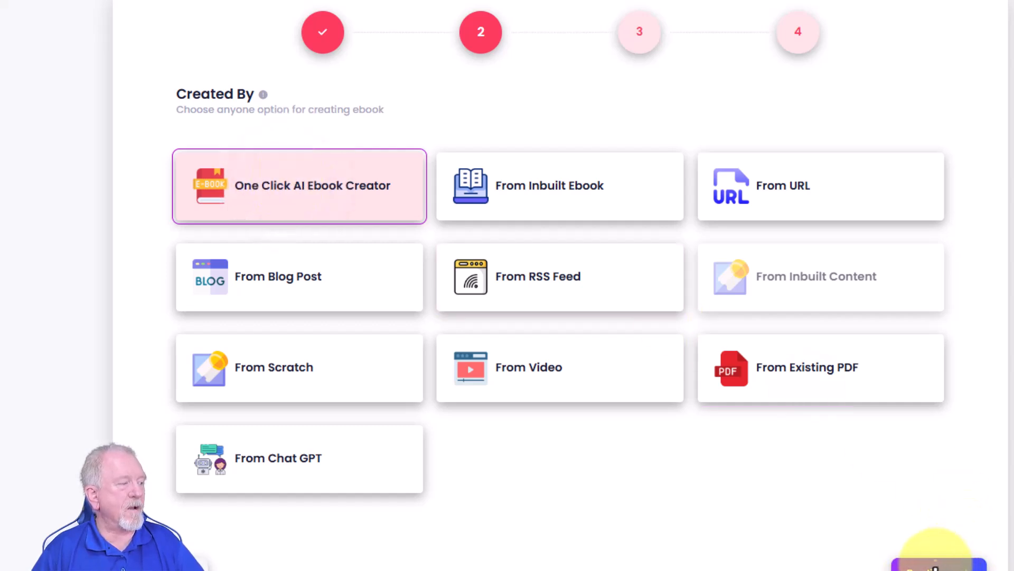
click(312, 124)
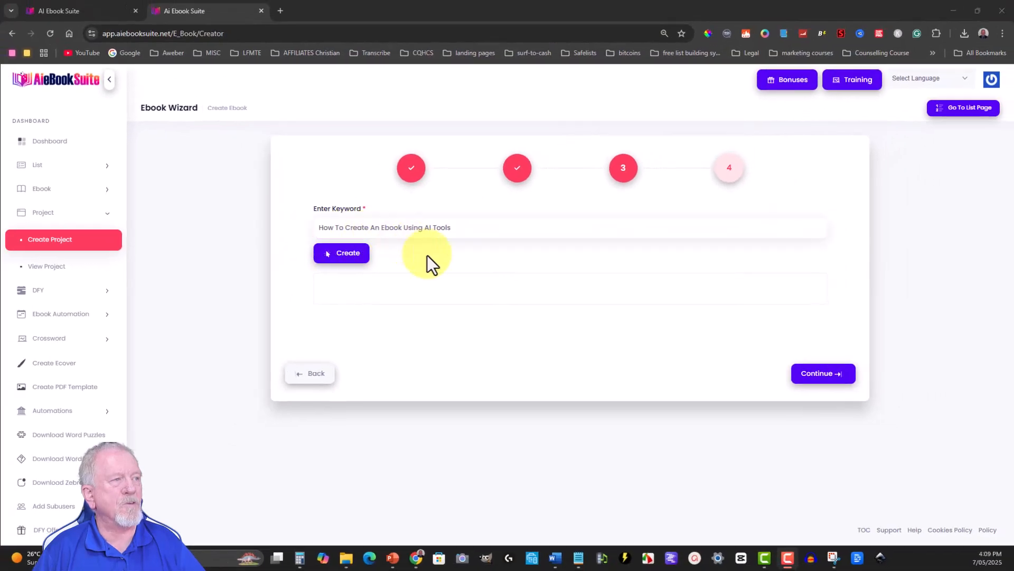
click(349, 255)
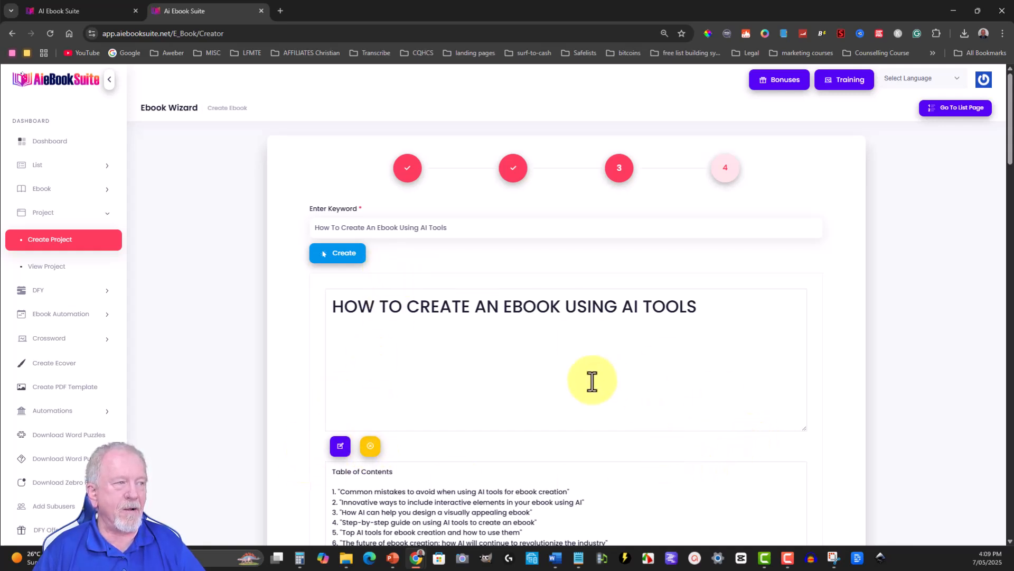
- Try the edit control of the generated title section and place the cursor at the end of the title
click(339, 447)
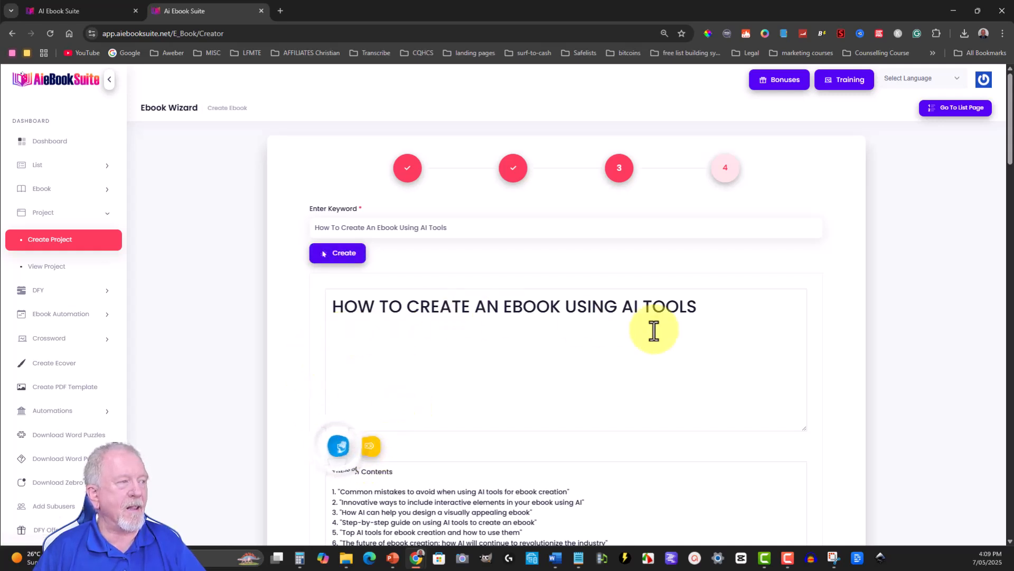
click(700, 310)
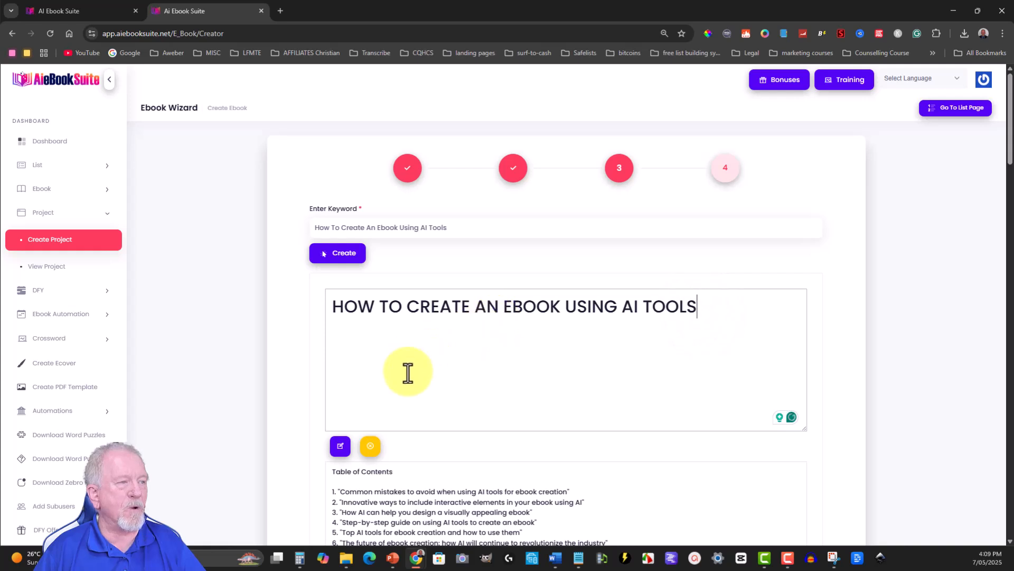
click(341, 447)
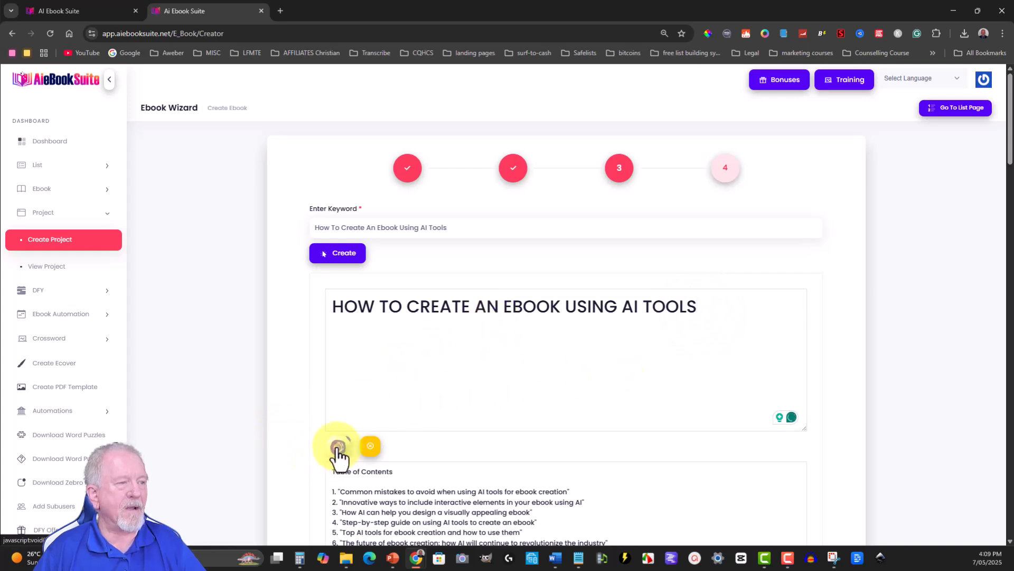
- Review the generated table of contents and all chapter texts, and continue to the page editor
scroll(734, 334, down, 3)
scroll(733, 334, down, 1)
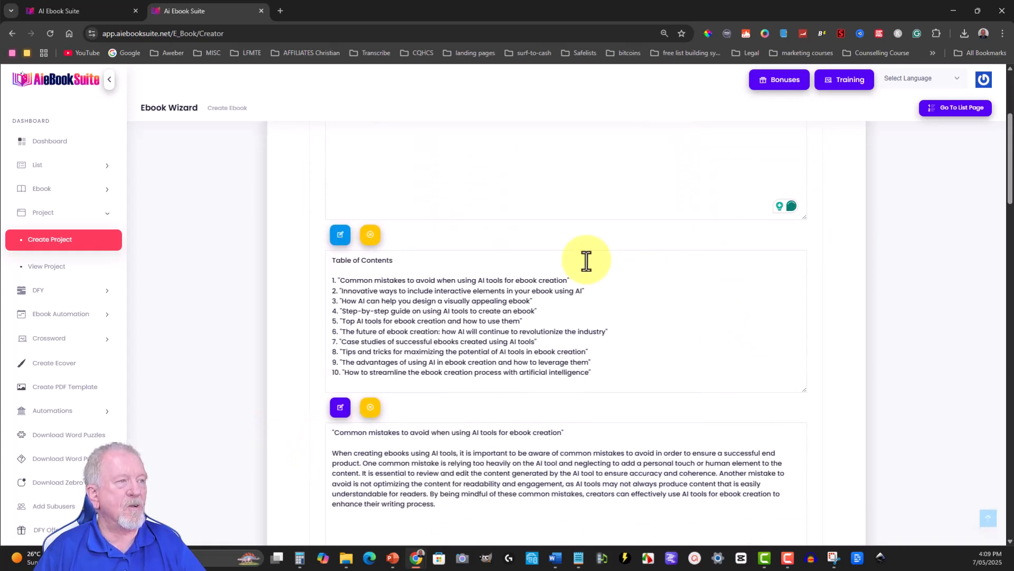
scroll(700, 292, down, 4)
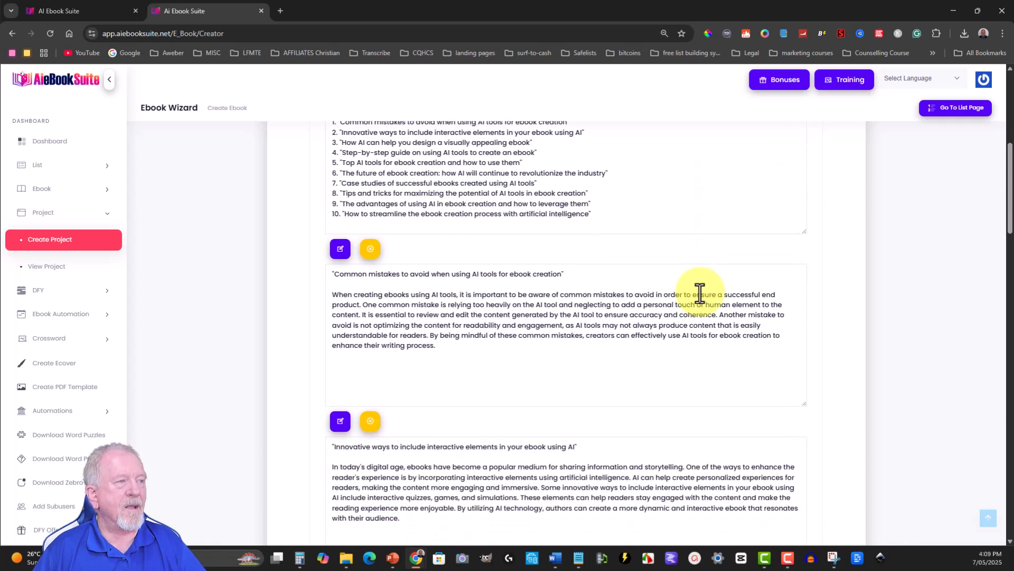
click(451, 298)
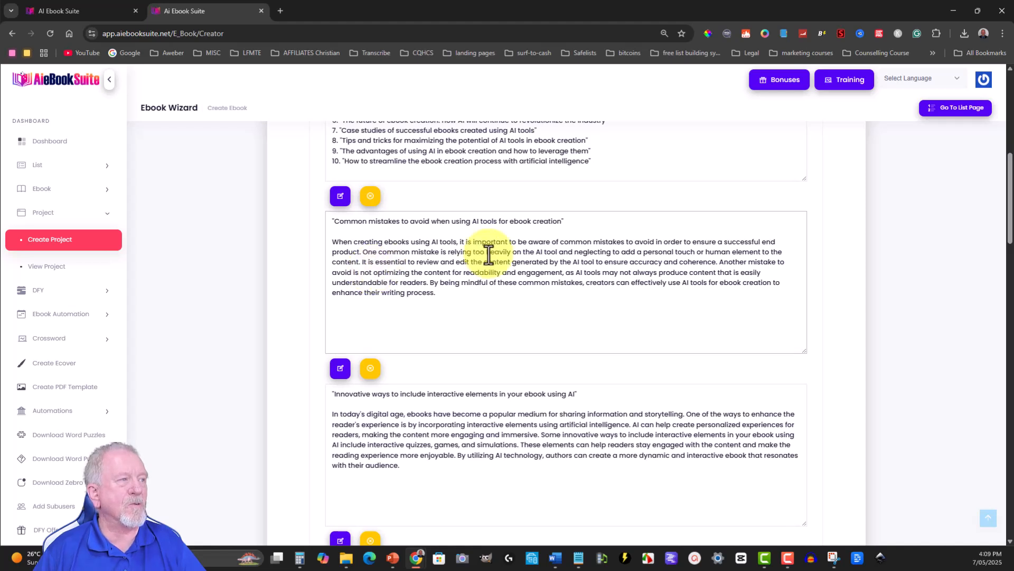
scroll(528, 248, down, 3)
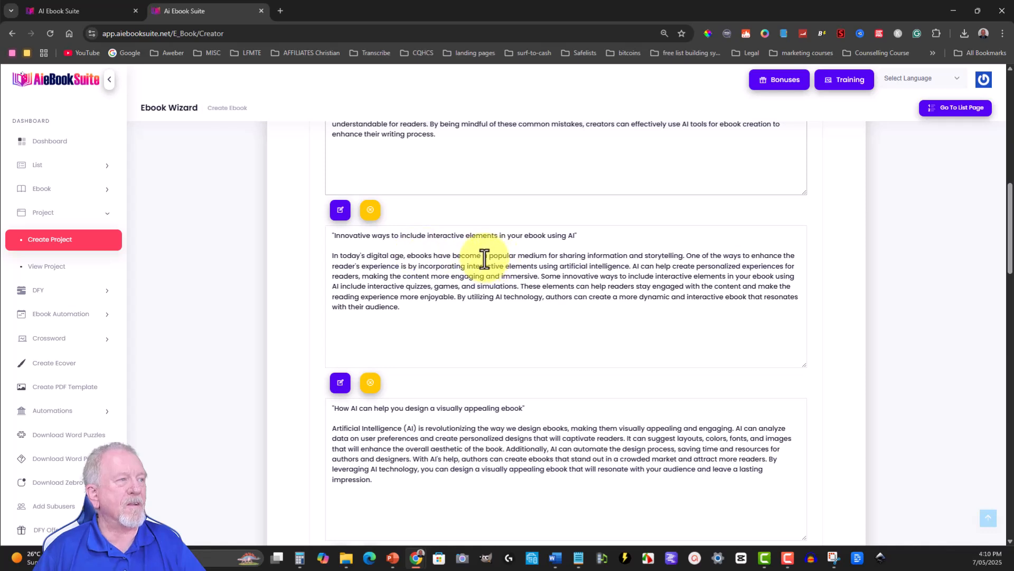
scroll(555, 249, down, 1)
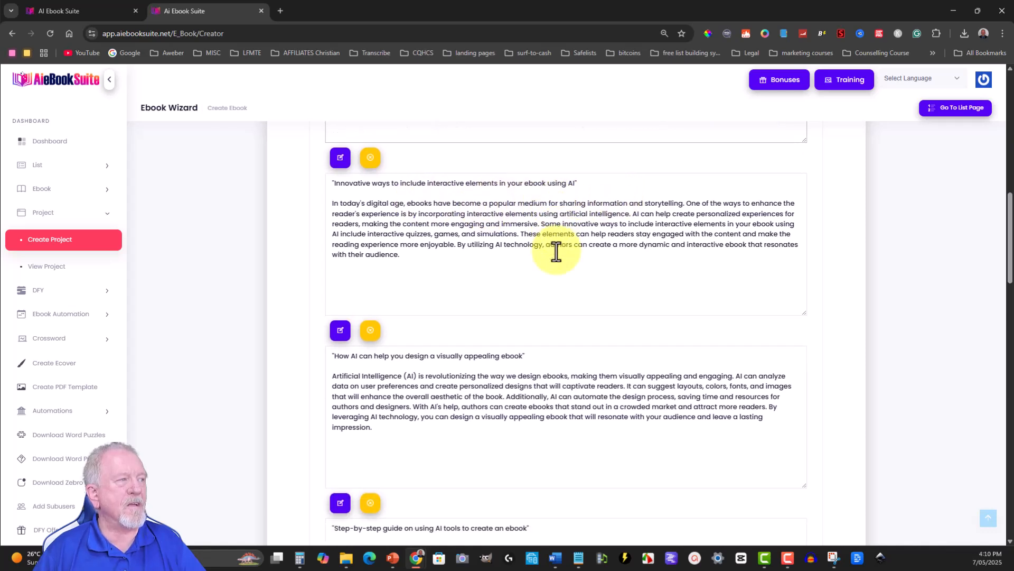
scroll(556, 252, down, 5)
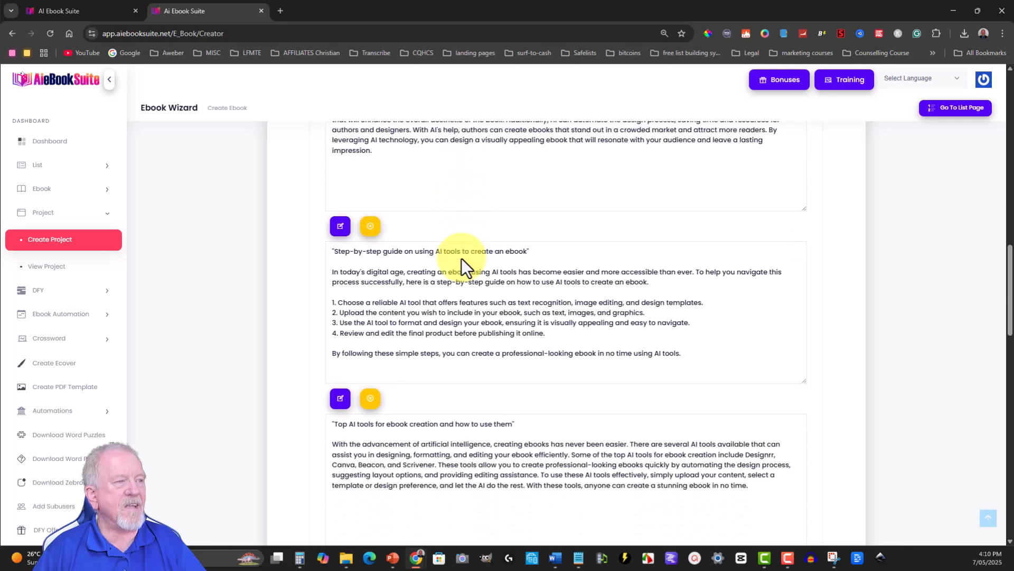
scroll(461, 259, down, 9)
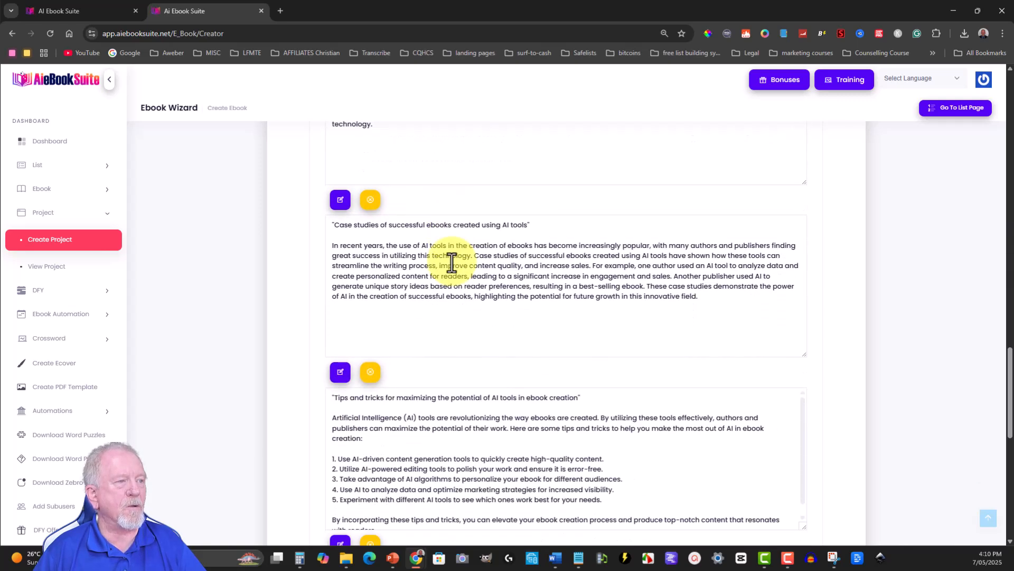
scroll(452, 261, down, 3)
scroll(452, 262, down, 1)
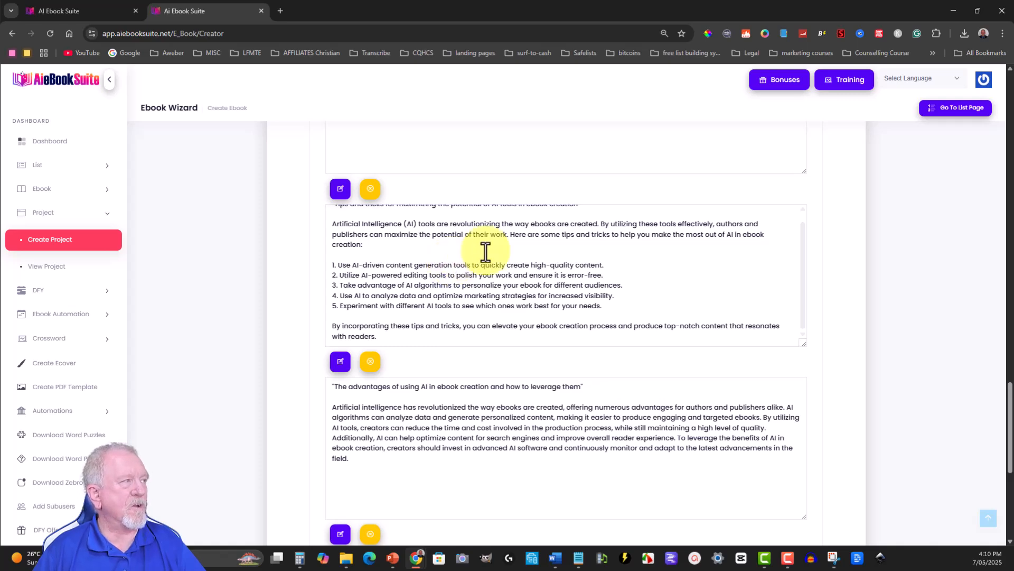
scroll(786, 319, down, 5)
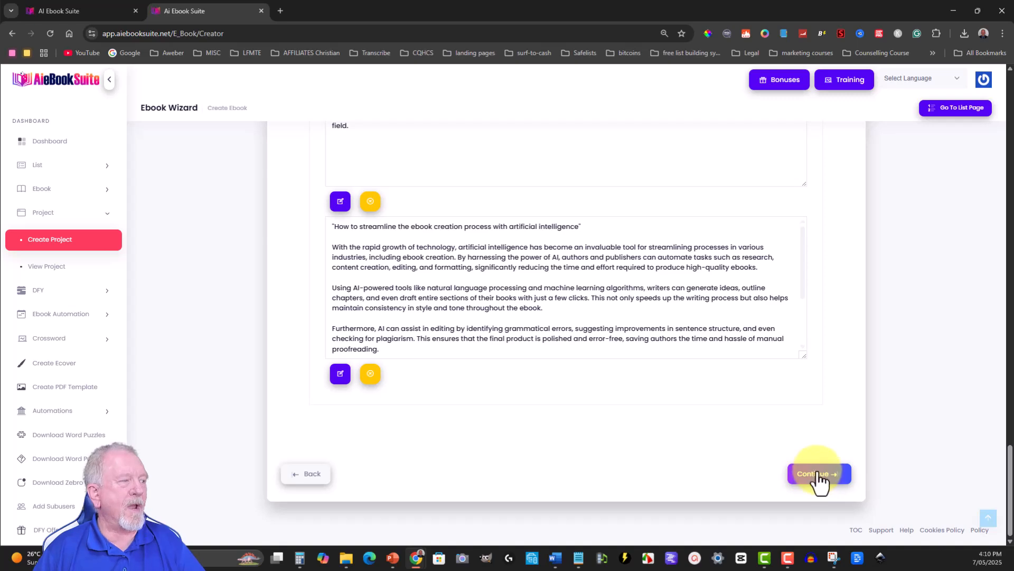
click(817, 474)
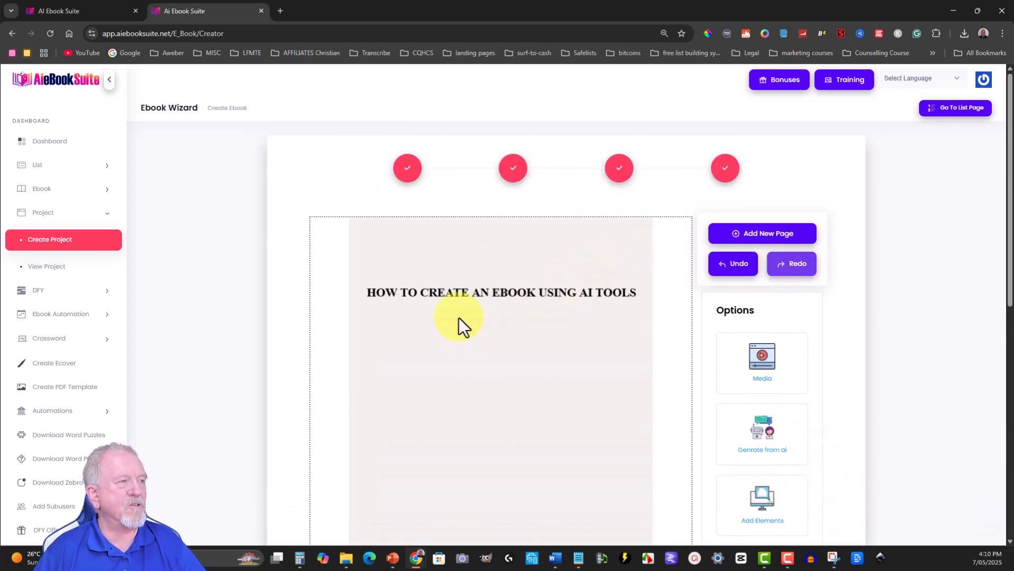
- Check the table of contents page in the page editor and return to the title page
scroll(424, 306, down, 5)
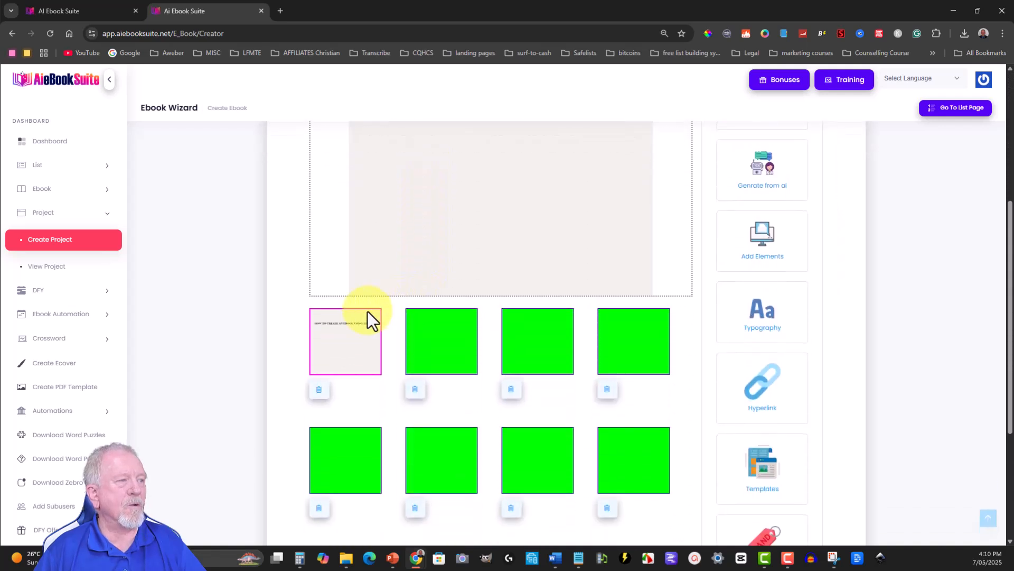
click(436, 338)
scroll(531, 252, up, 2)
scroll(532, 253, up, 1)
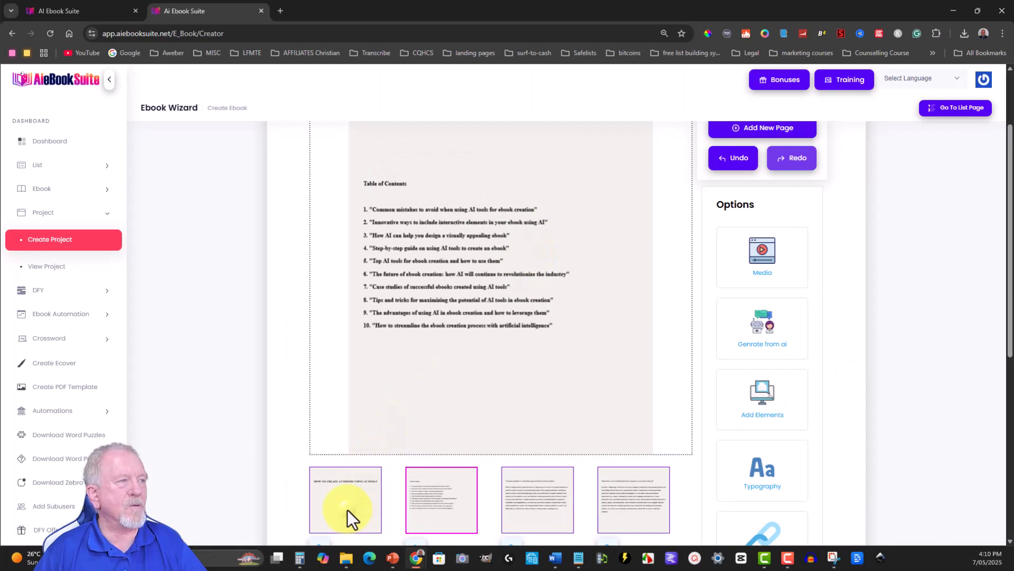
click(347, 509)
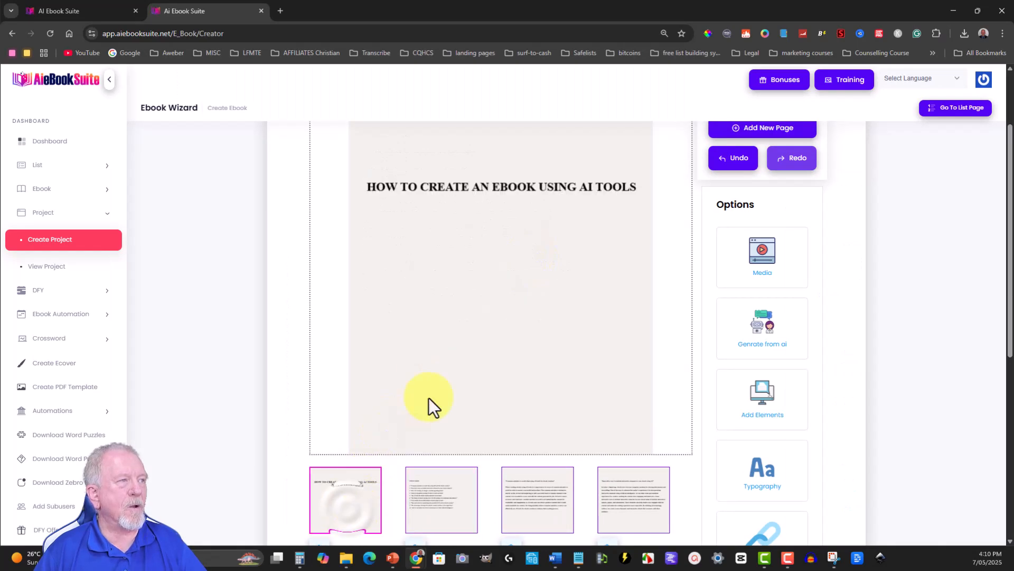
- Select the entire "HOW TO CREATE AN EBOOK USING AI TOOLS" text on the title page
double_click(422, 183)
double_click(421, 185)
click(422, 185)
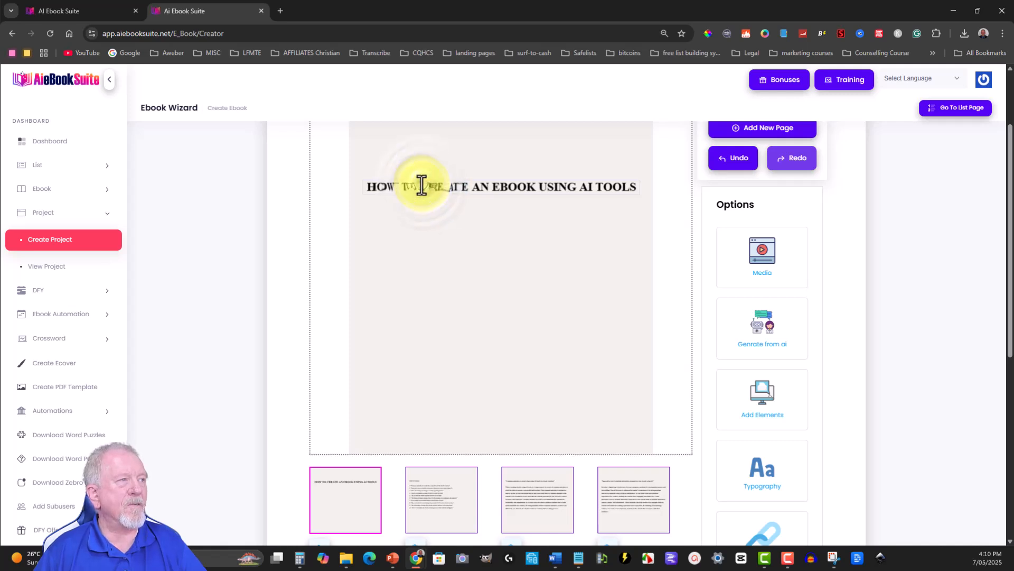
drag(367, 188, 641, 190)
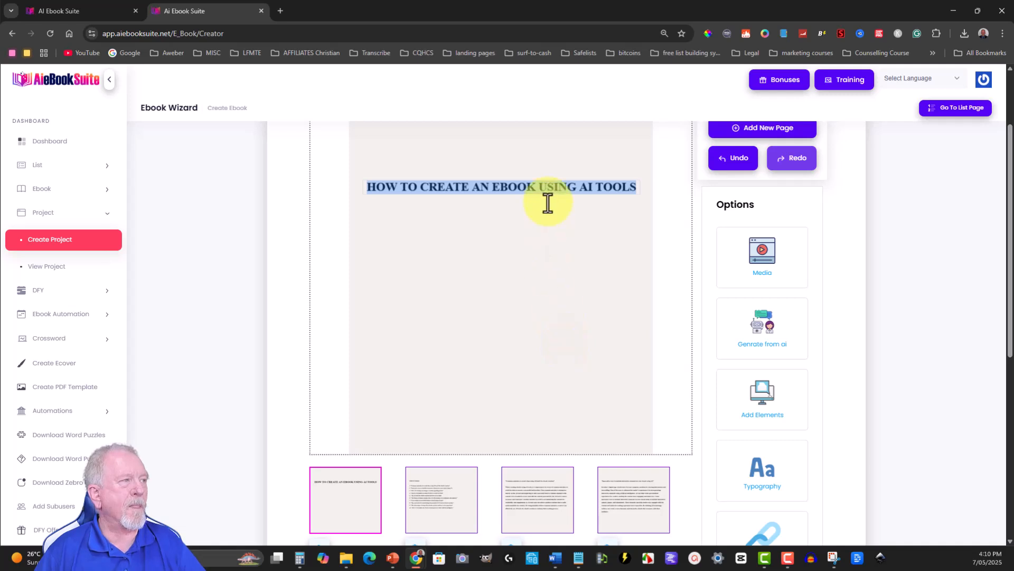
scroll(845, 215, up, 1)
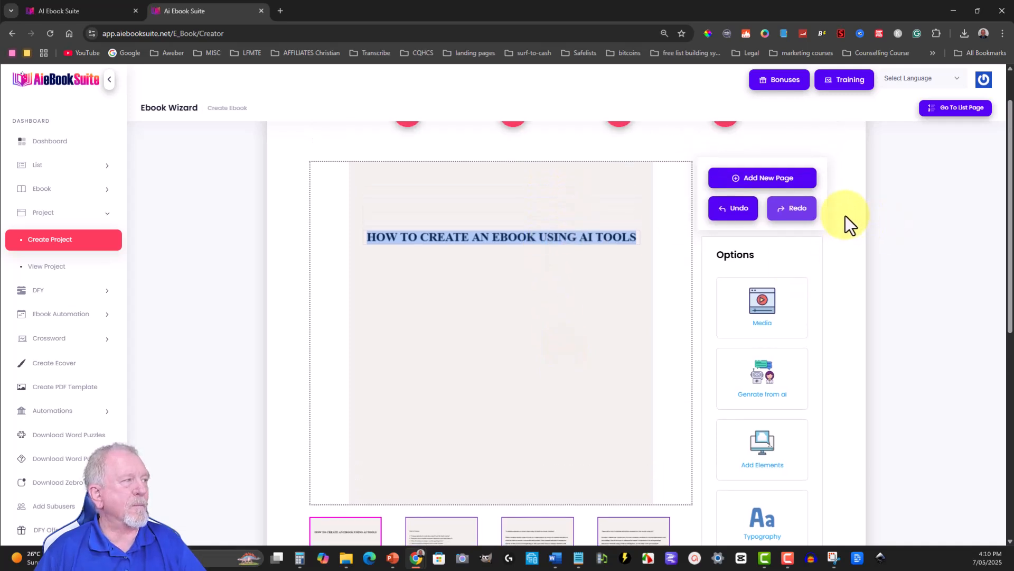
scroll(845, 216, up, 1)
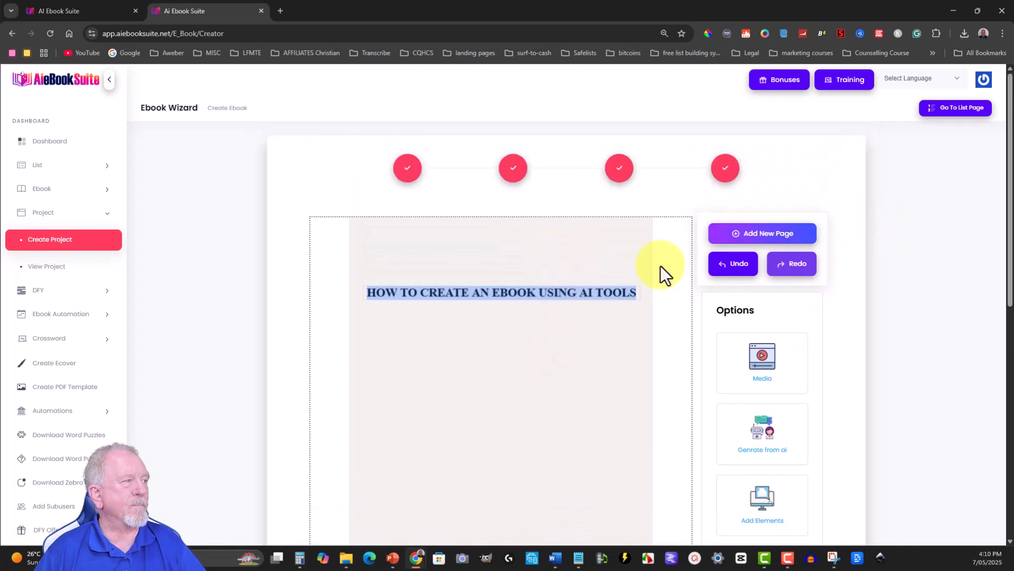
click(479, 286)
double_click(480, 292)
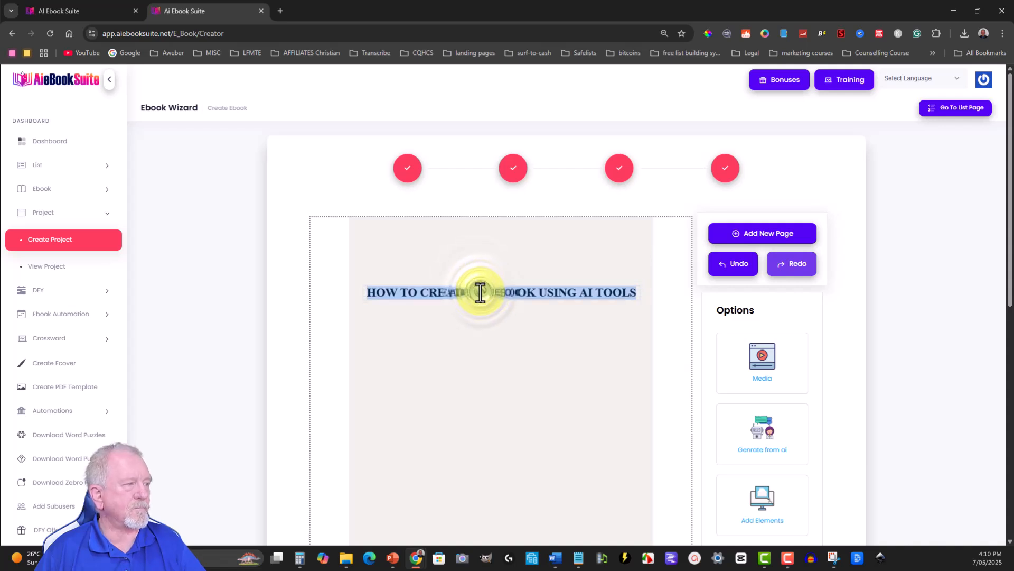
- Open the Typography options and set the selected title's font to OpenSans-Bold
scroll(813, 347, down, 5)
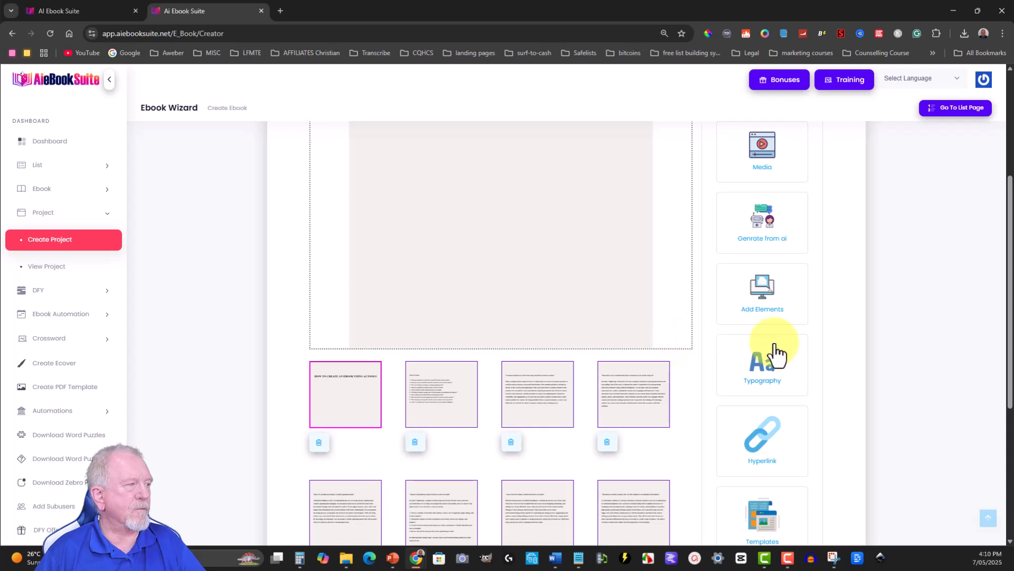
click(767, 376)
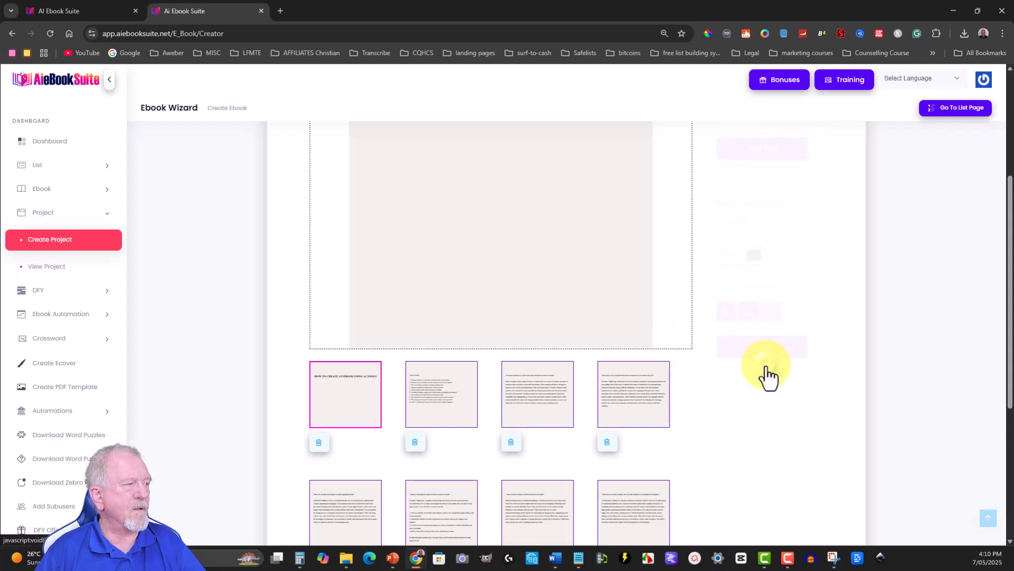
scroll(811, 229, up, 2)
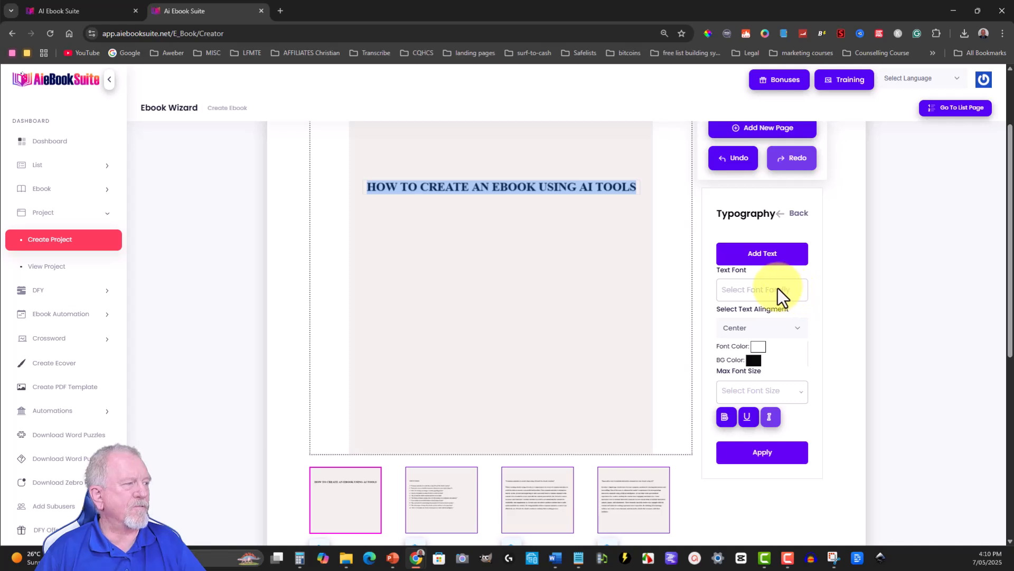
click(798, 396)
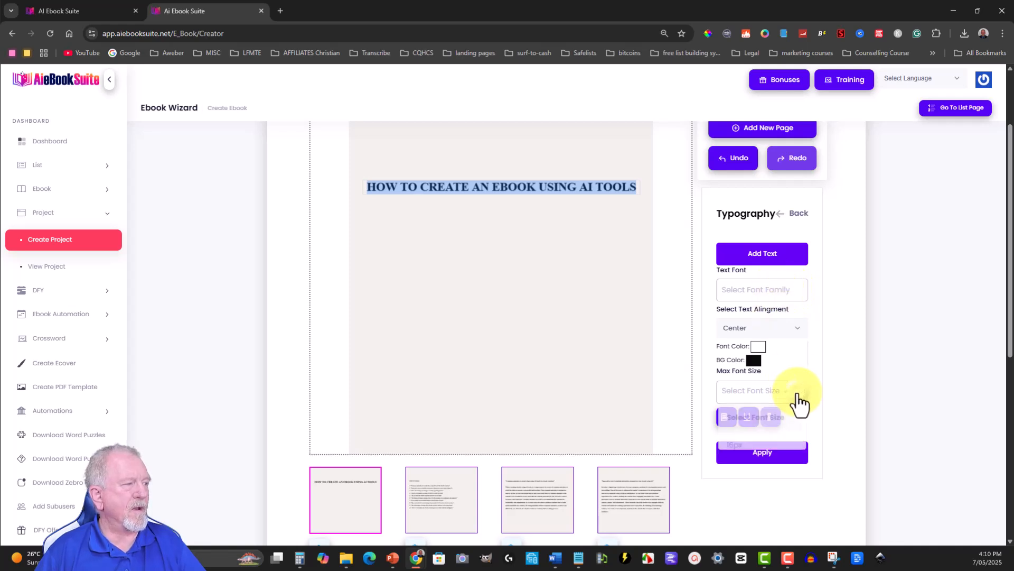
click(801, 287)
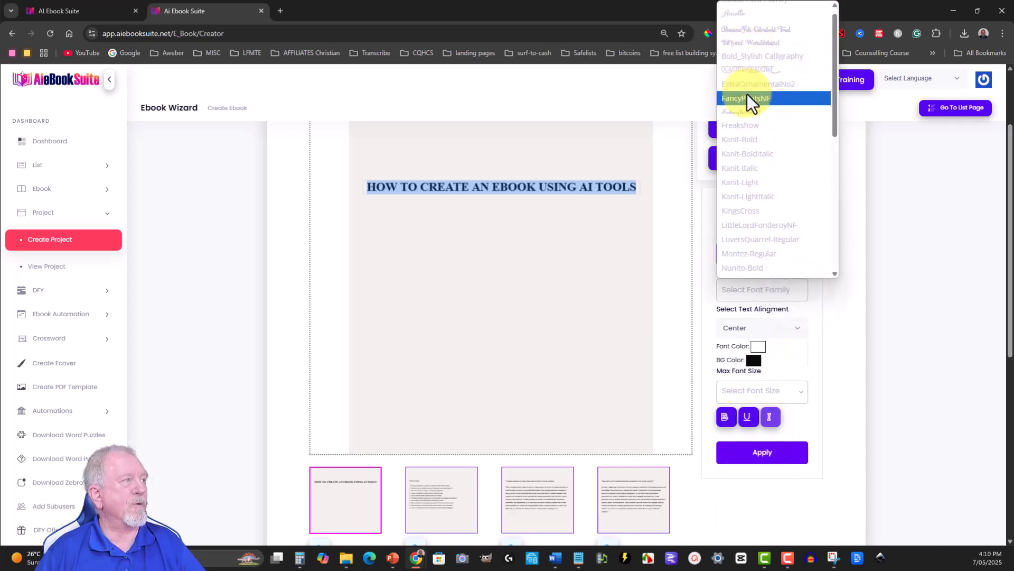
scroll(749, 133, down, 2)
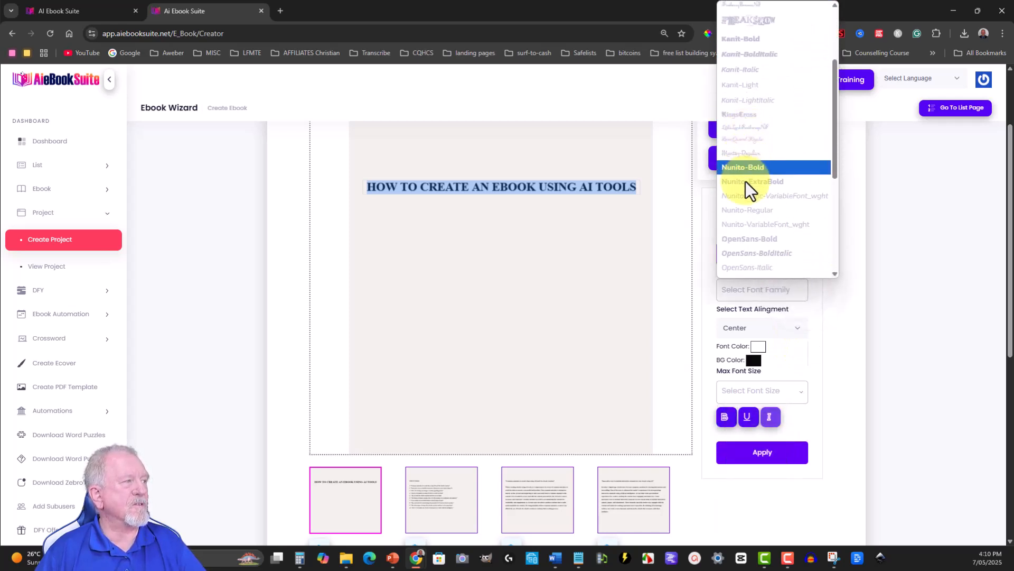
click(738, 240)
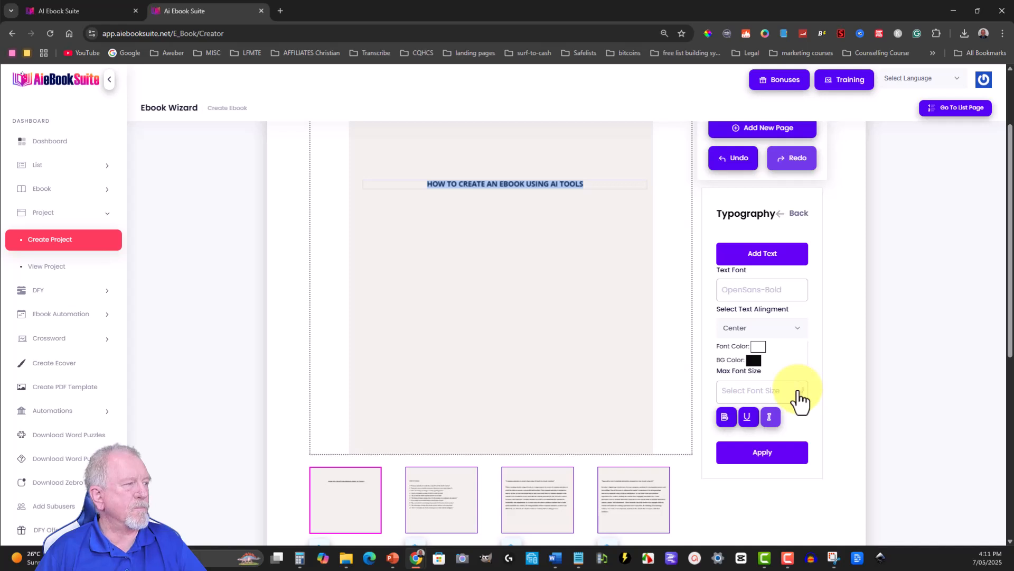
- Set the title's maximum font size to 30px and deselect the text
click(800, 399)
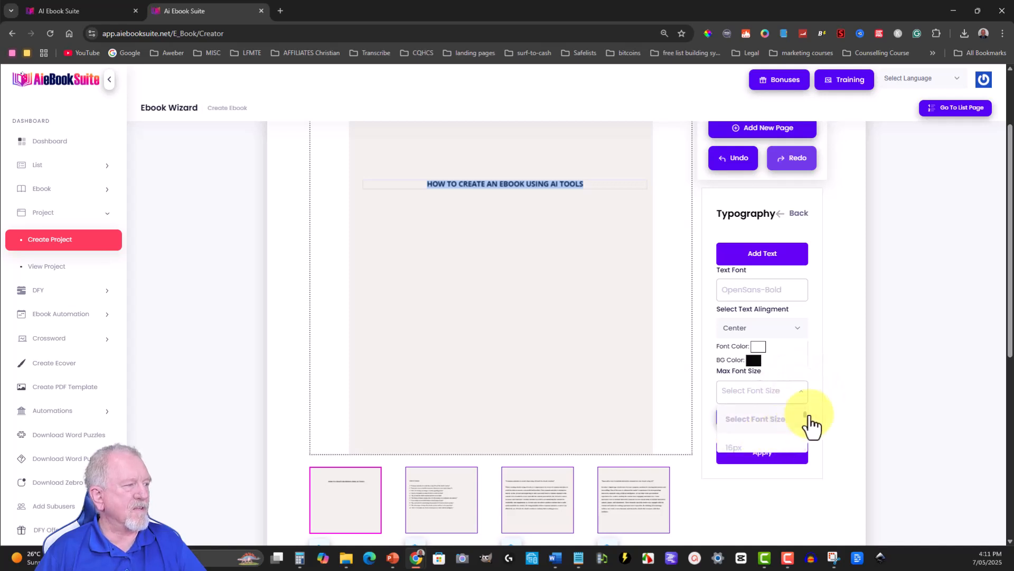
drag(805, 414, 801, 443)
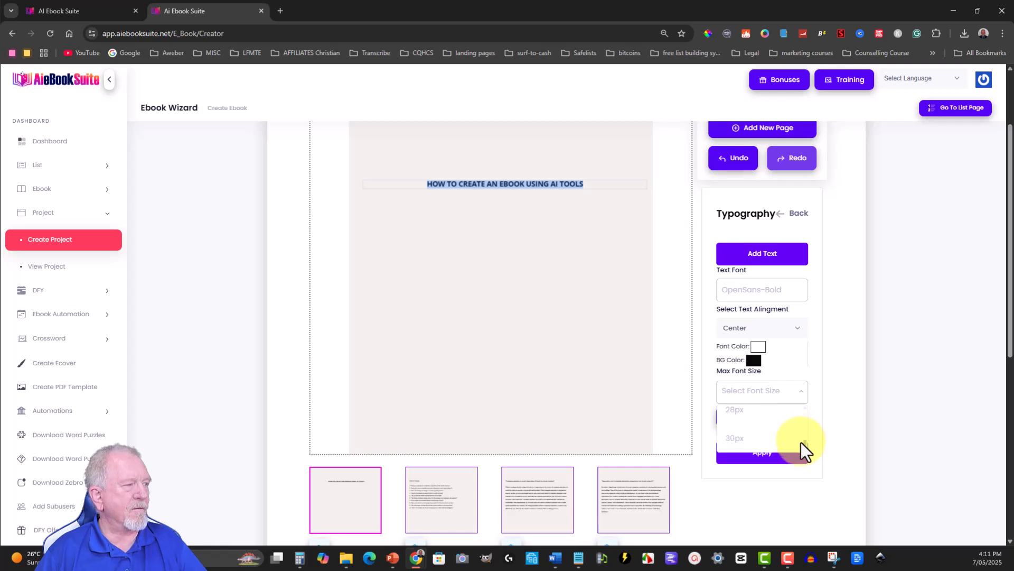
click(727, 438)
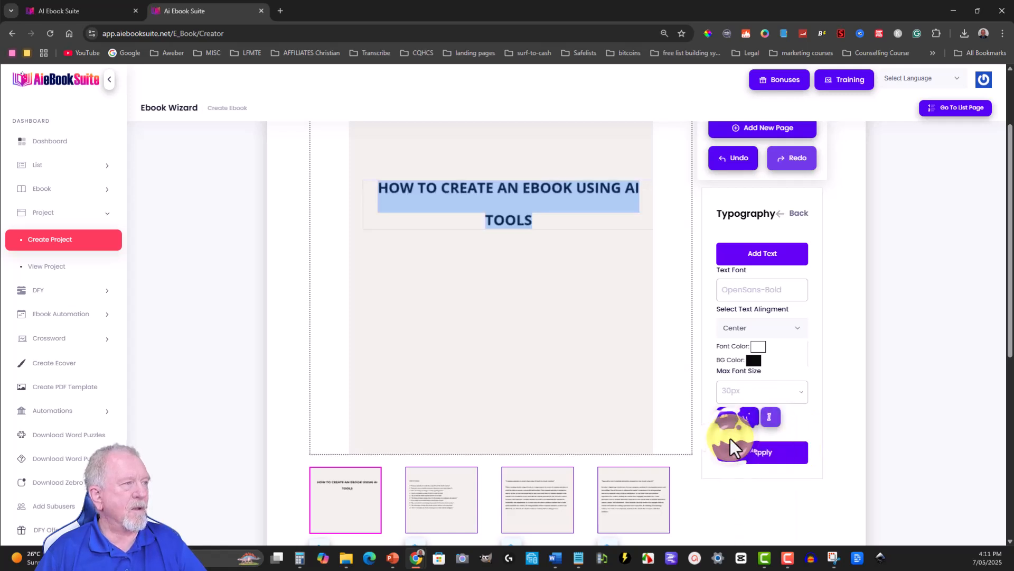
click(557, 298)
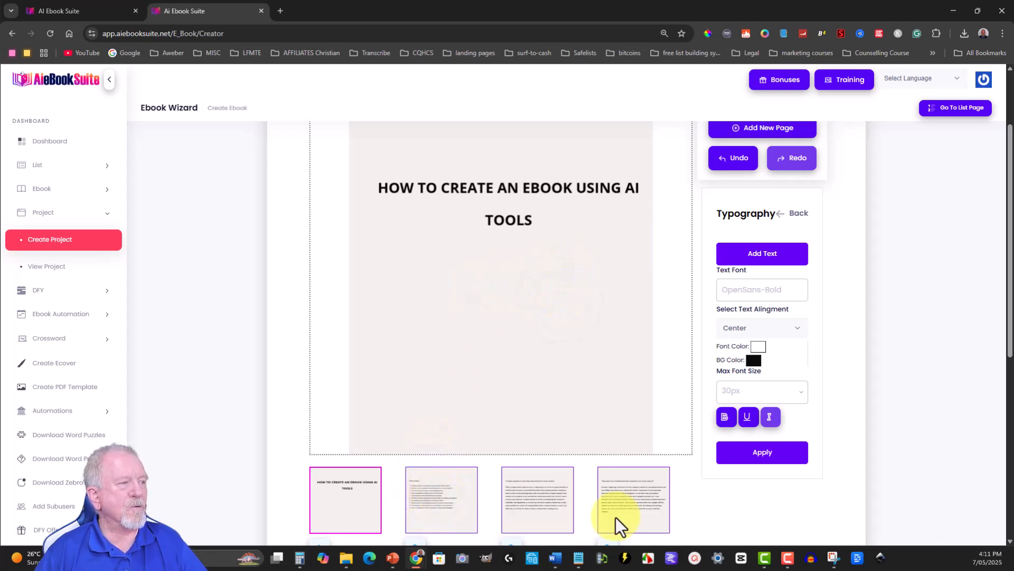
- Check the first chapter page, return to the title page and apply the current typography settings
click(518, 500)
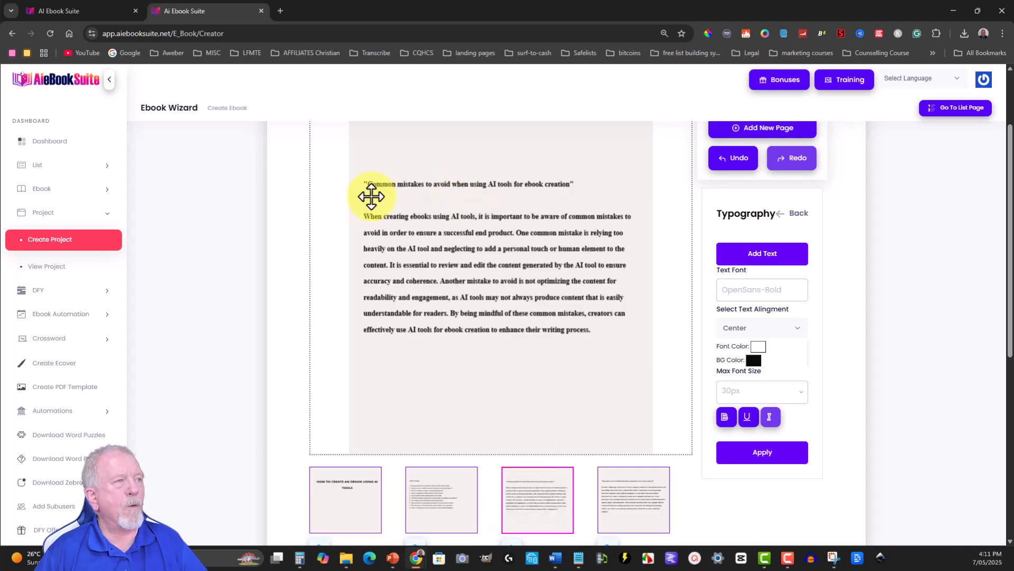
click(335, 500)
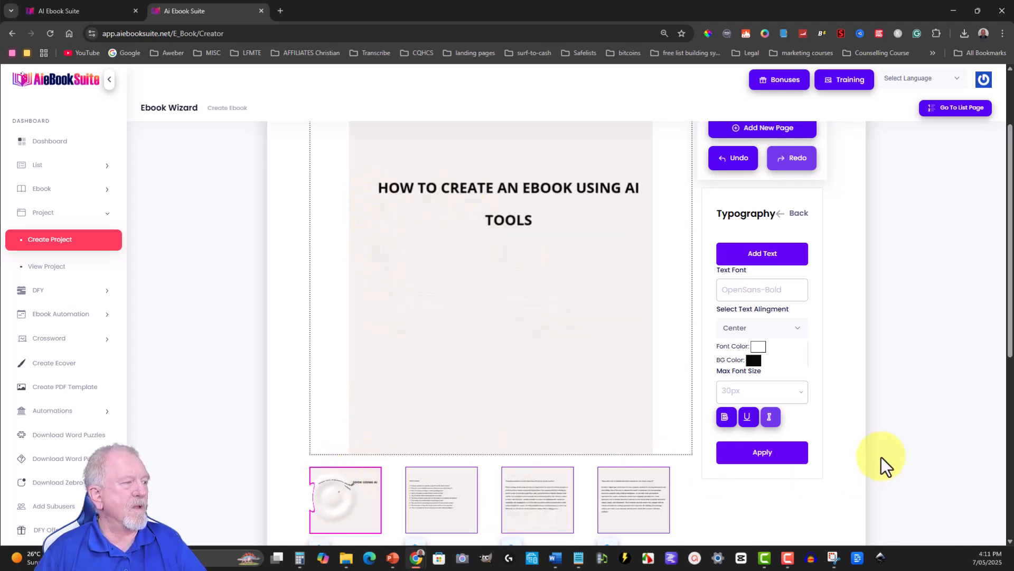
click(765, 453)
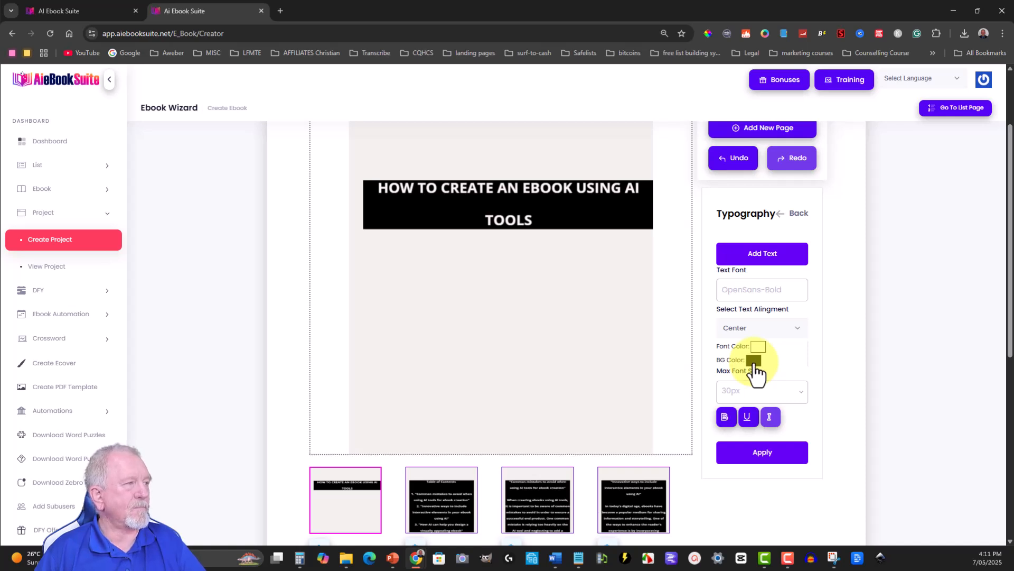
- Sample the title page's background colour with the ColorPick Eyedropper extension and close its read-out
click(705, 31)
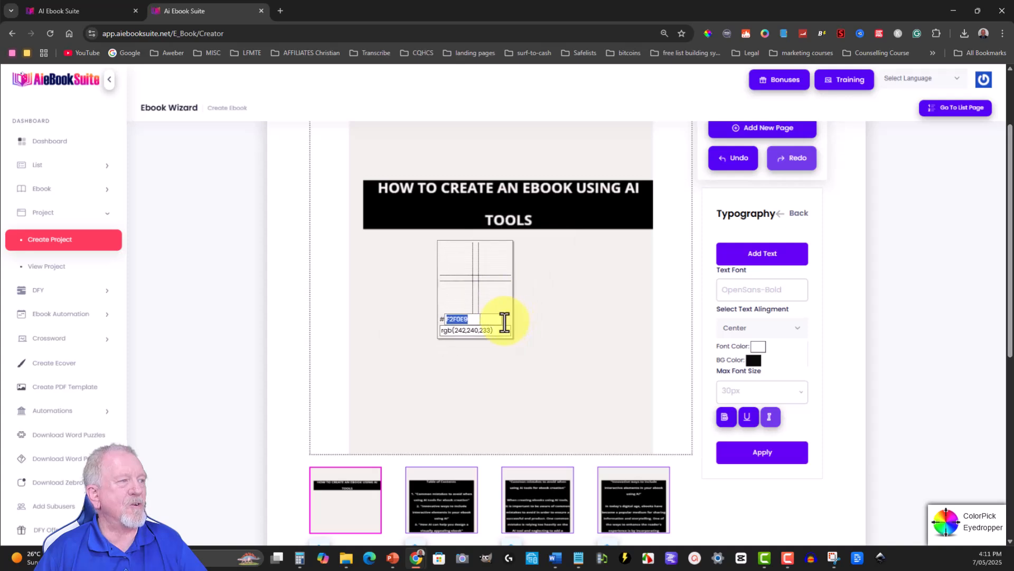
click(518, 328)
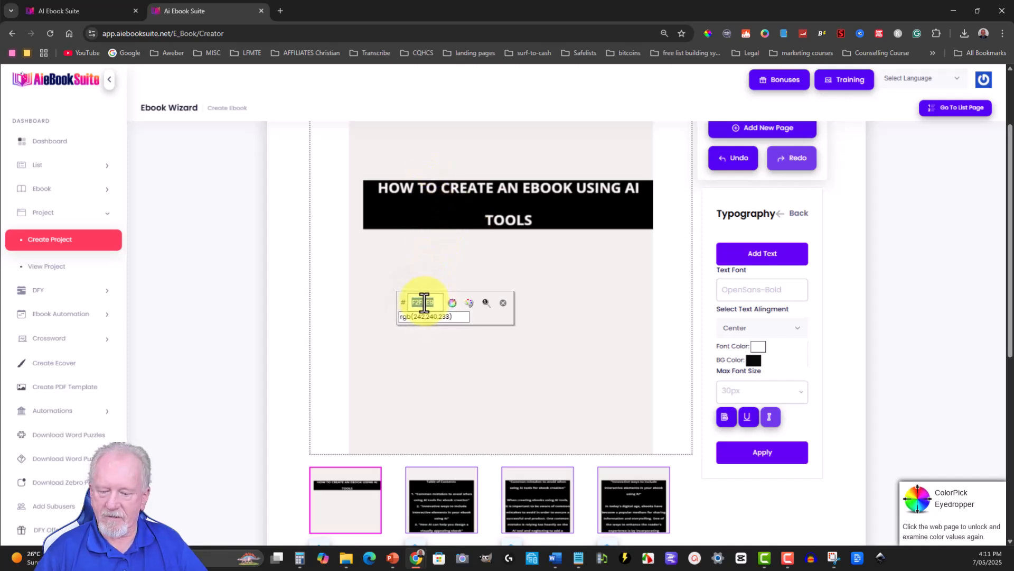
click(503, 302)
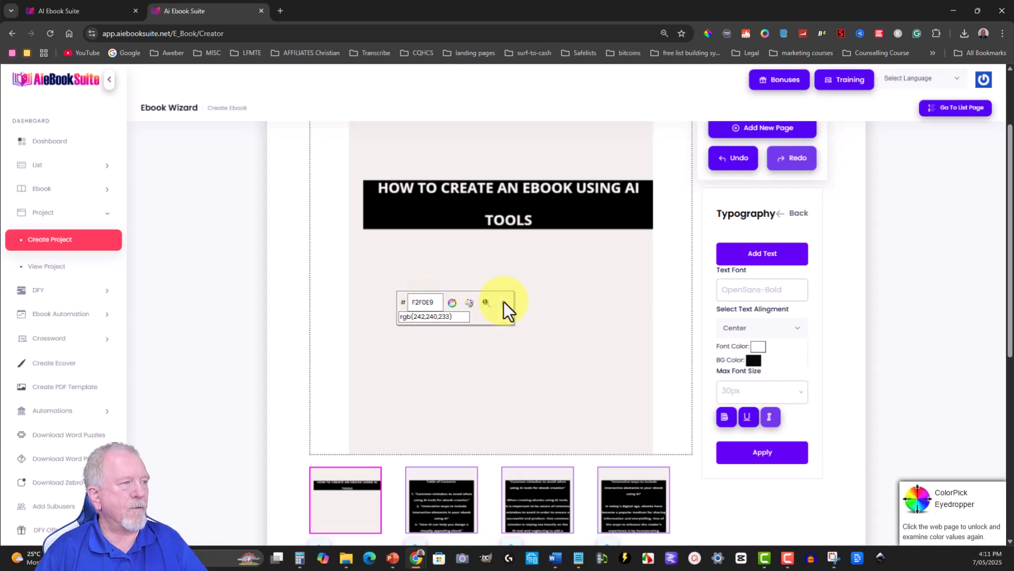
- Try to change the text's background colour in the BG Color picker, and close the picker
click(753, 360)
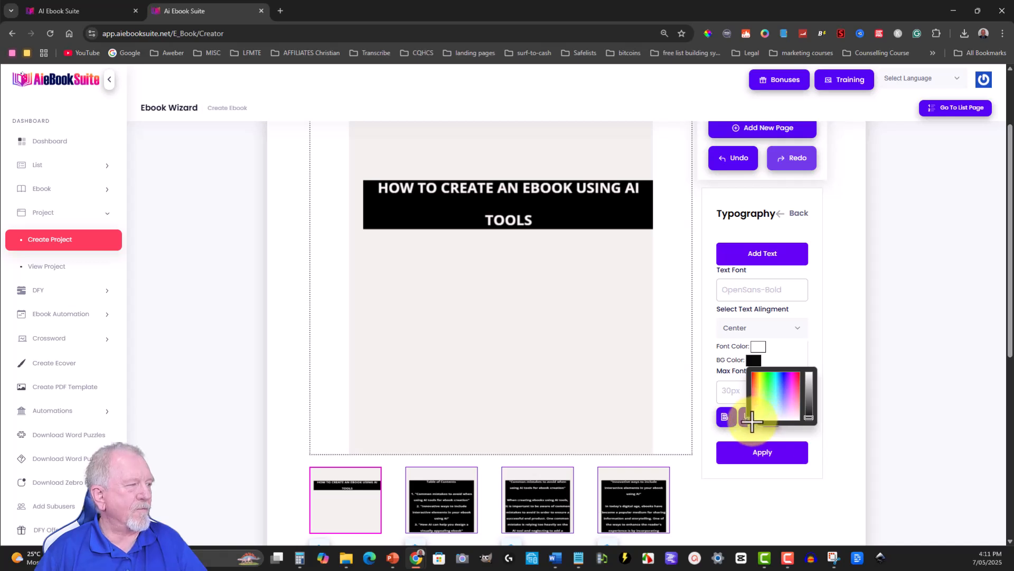
mouse_move(752, 421)
mouse_down()
mouse_move(749, 370)
mouse_move(769, 372)
mouse_move(753, 438)
mouse_up()
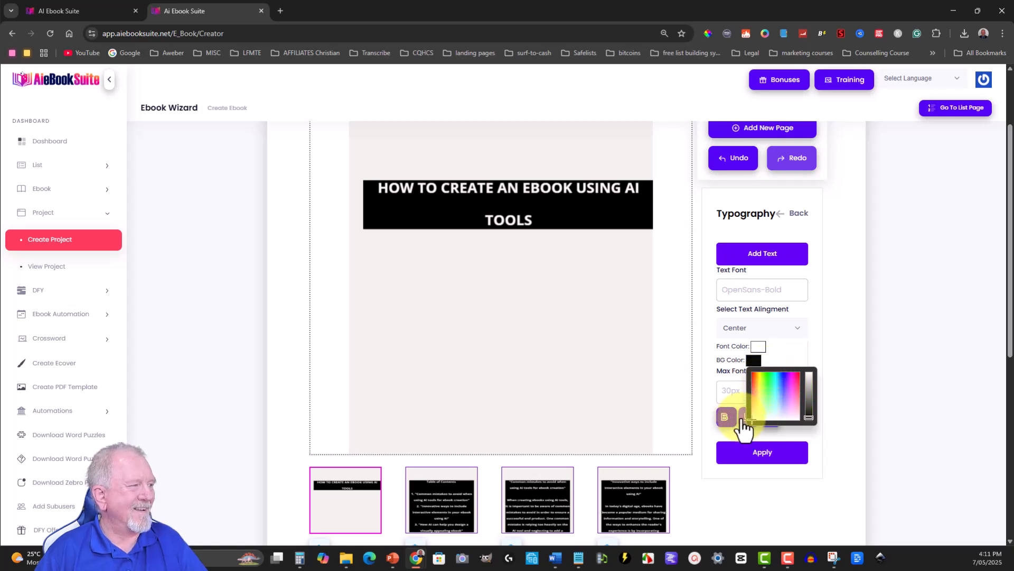
click(796, 354)
click(755, 361)
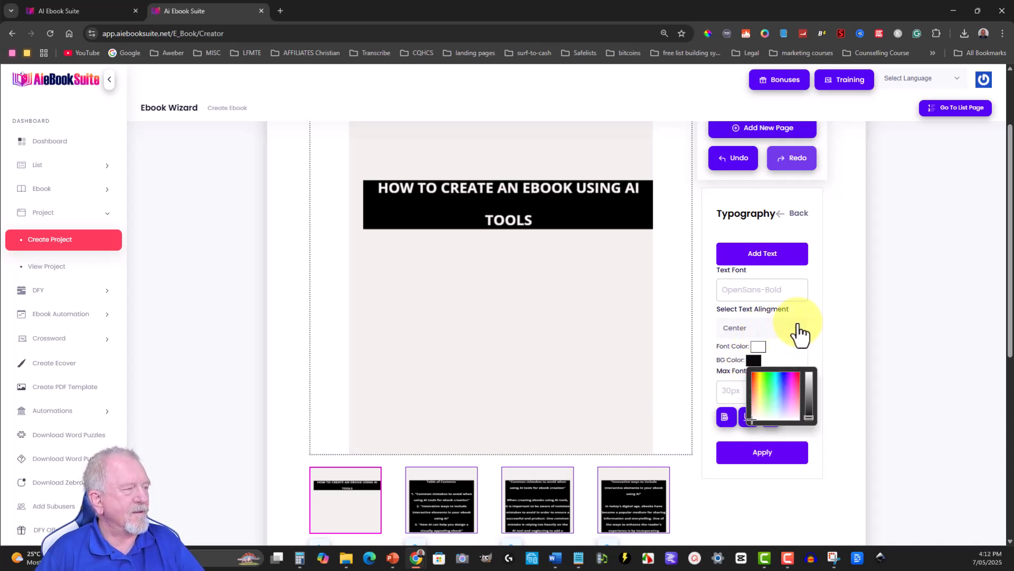
click(791, 345)
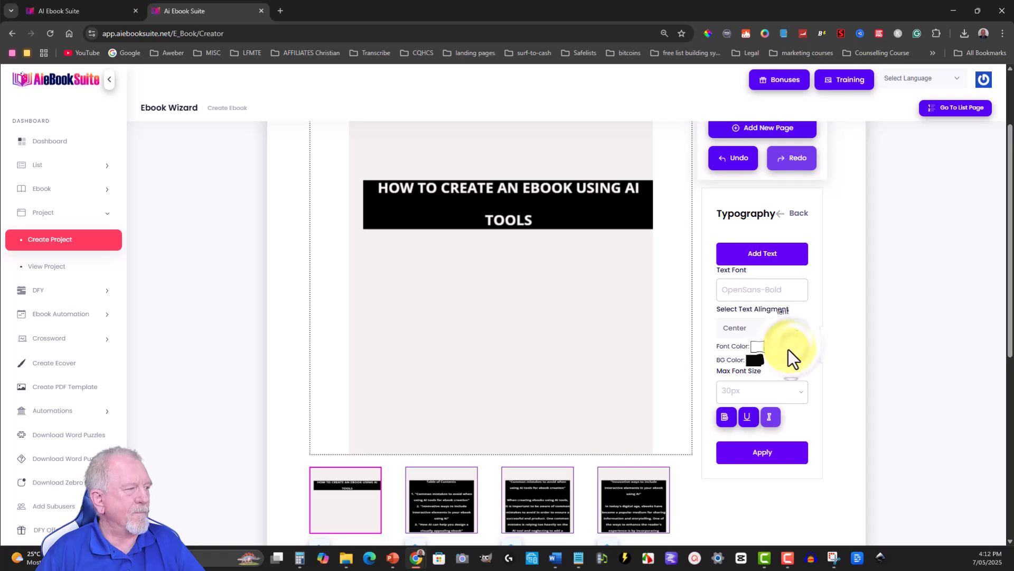
- Open the table of contents page and set its text to a maximum font size of 16px
scroll(421, 404, down, 5)
scroll(420, 391, up, 5)
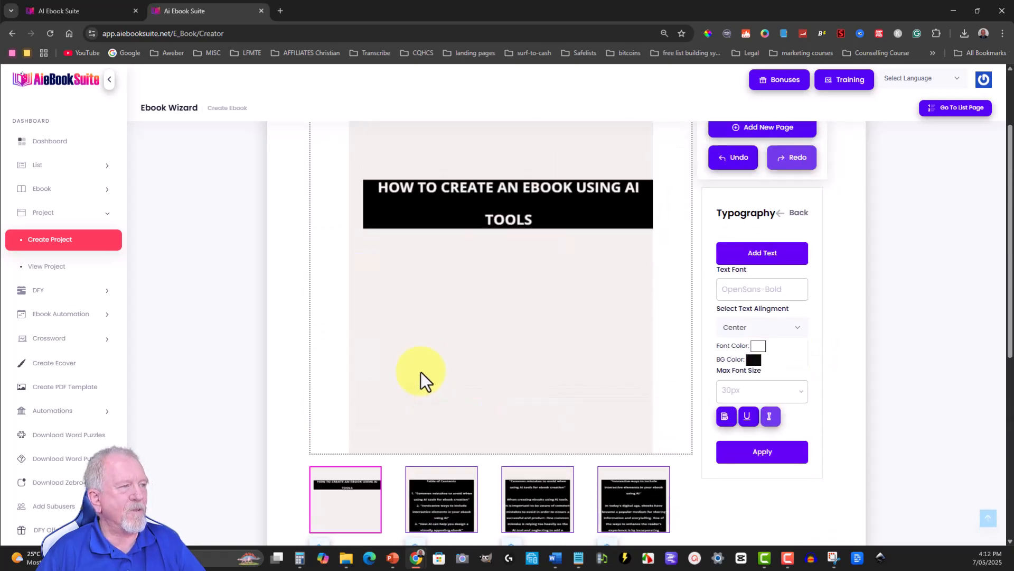
scroll(427, 363, down, 4)
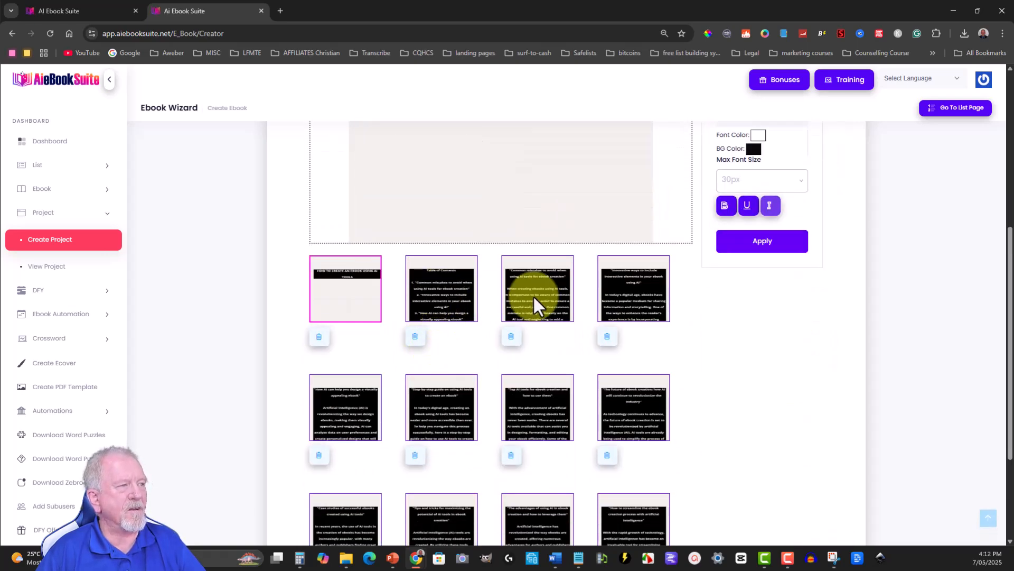
click(445, 290)
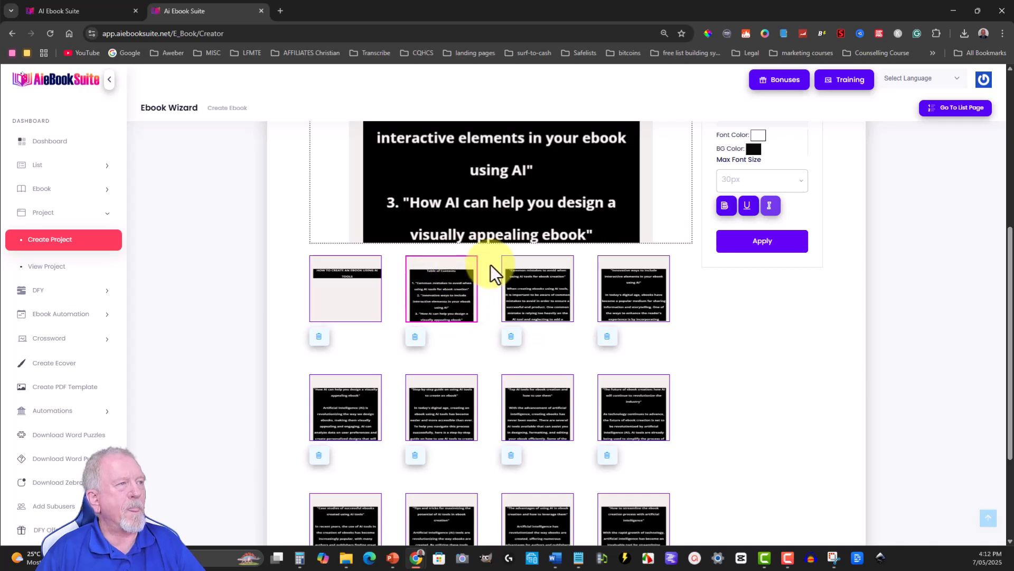
scroll(489, 254, up, 4)
scroll(490, 238, down, 1)
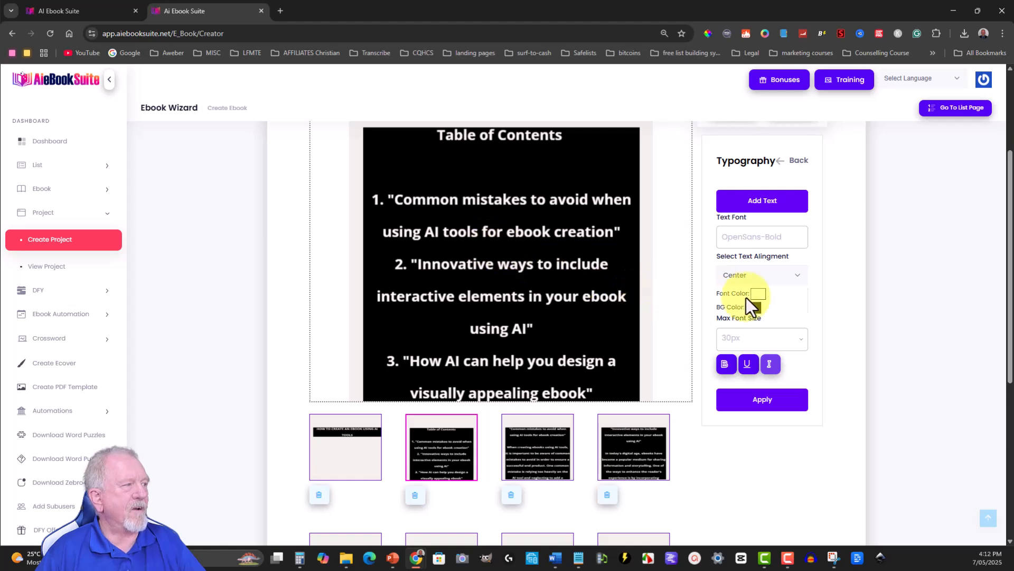
click(800, 341)
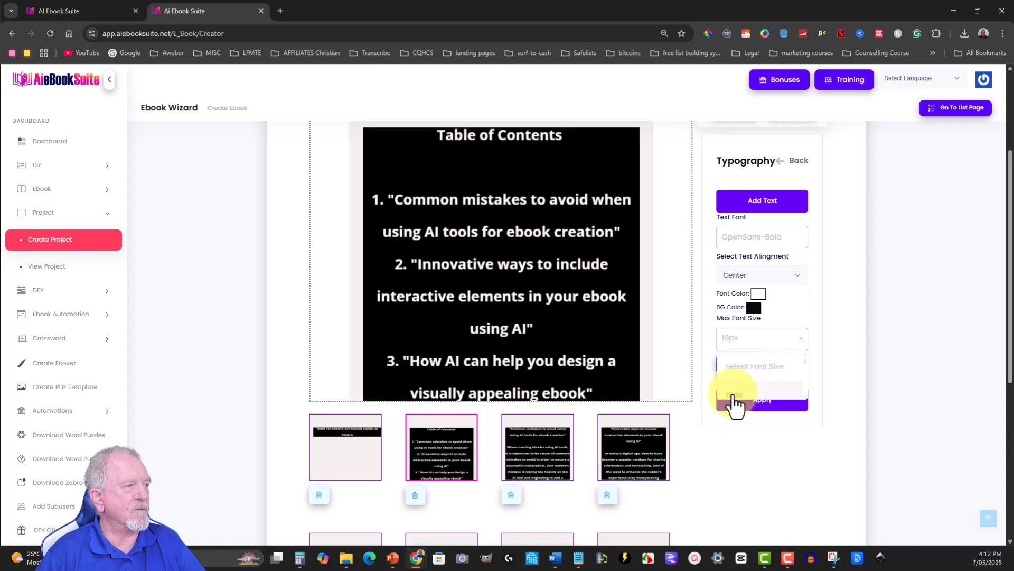
click(767, 408)
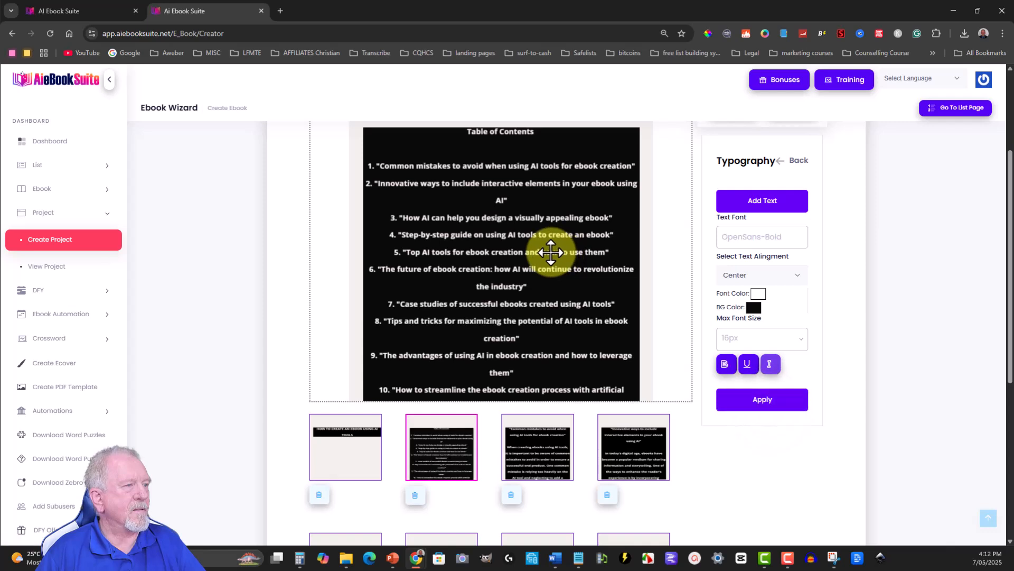
- Select all the text on the table of contents page and apply a maximum font size of 16px
scroll(551, 252, down, 1)
scroll(495, 229, up, 2)
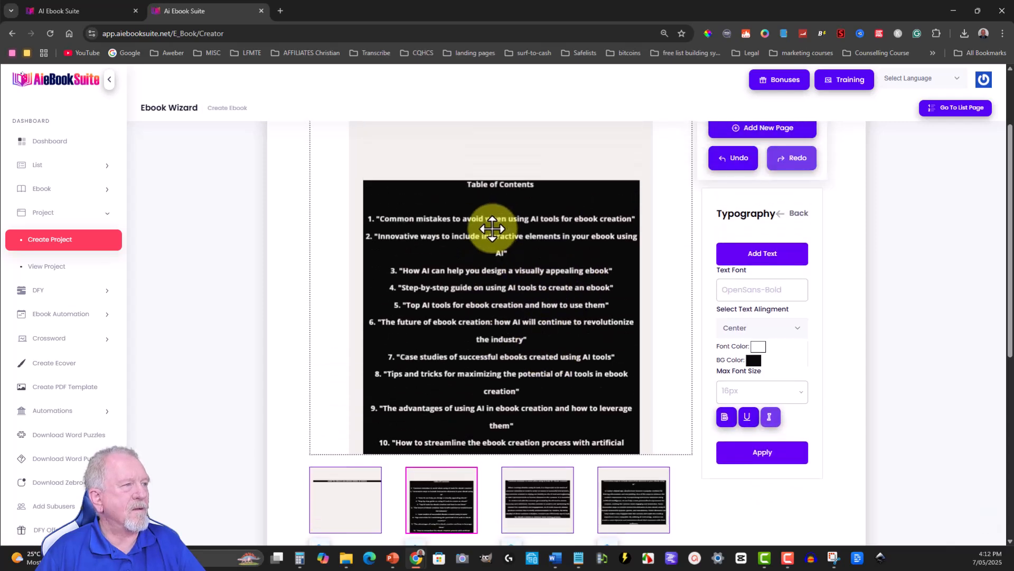
click(808, 259)
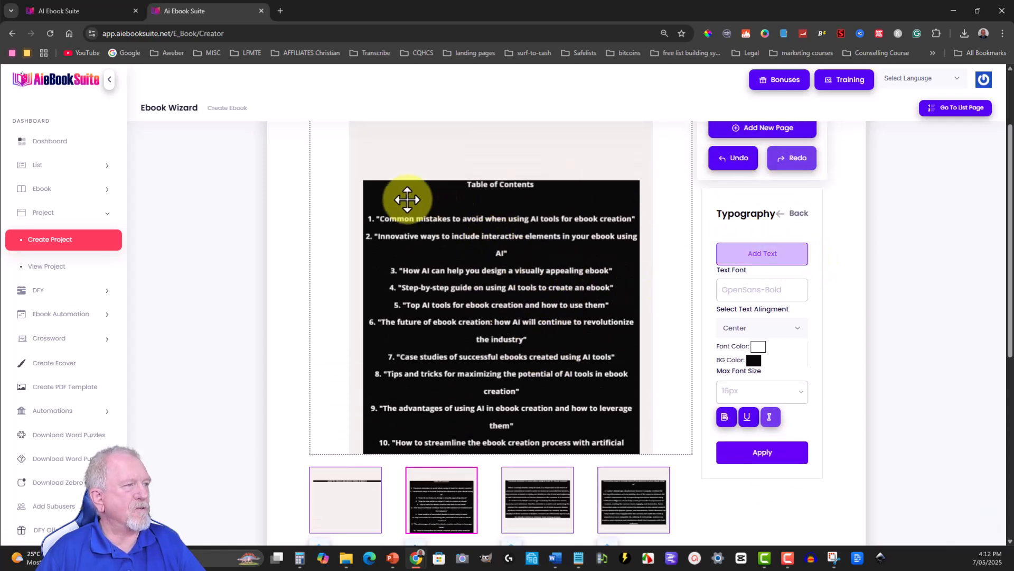
triple_click(376, 223)
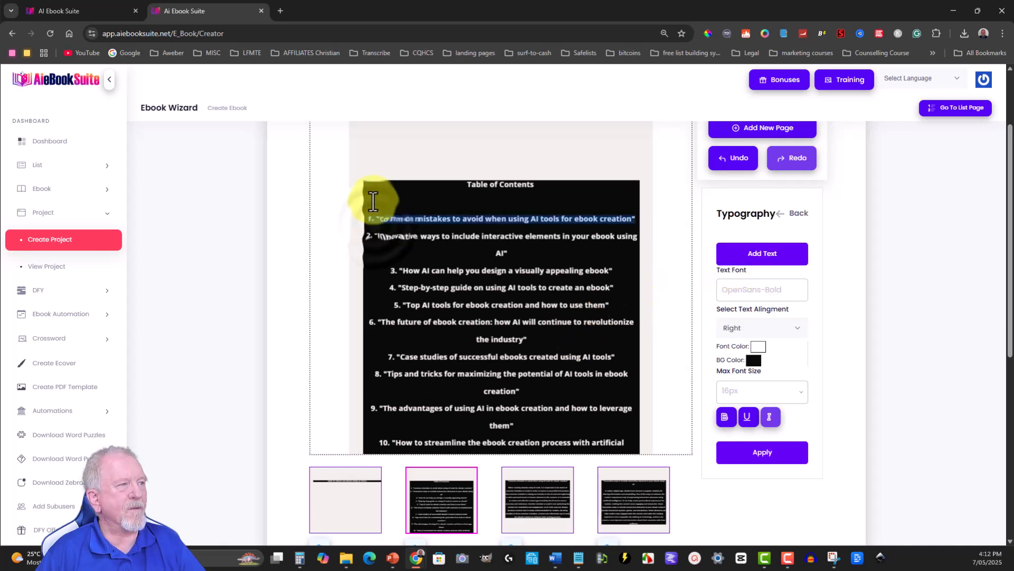
click(371, 198)
click(448, 184)
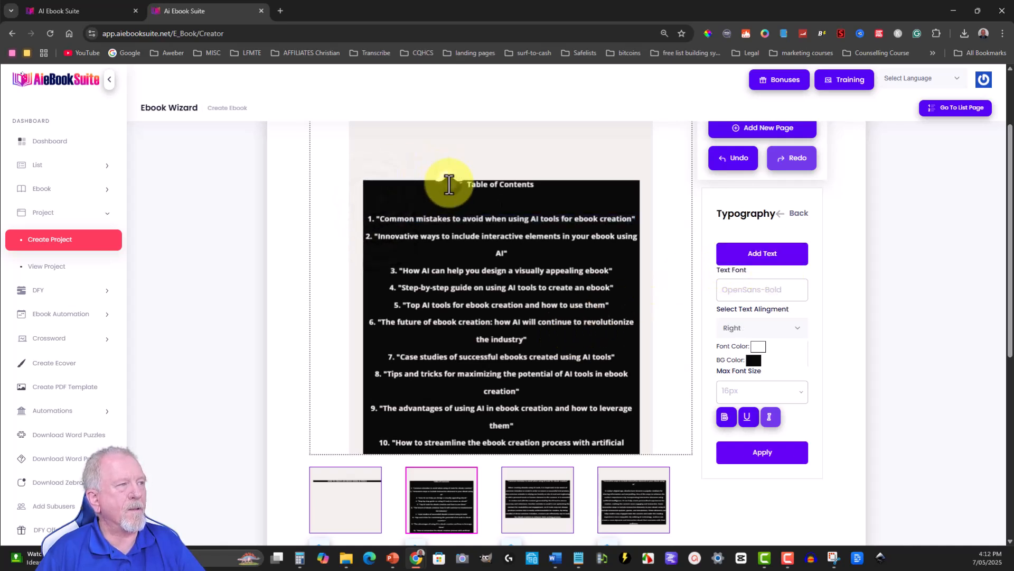
drag(448, 184, 633, 466)
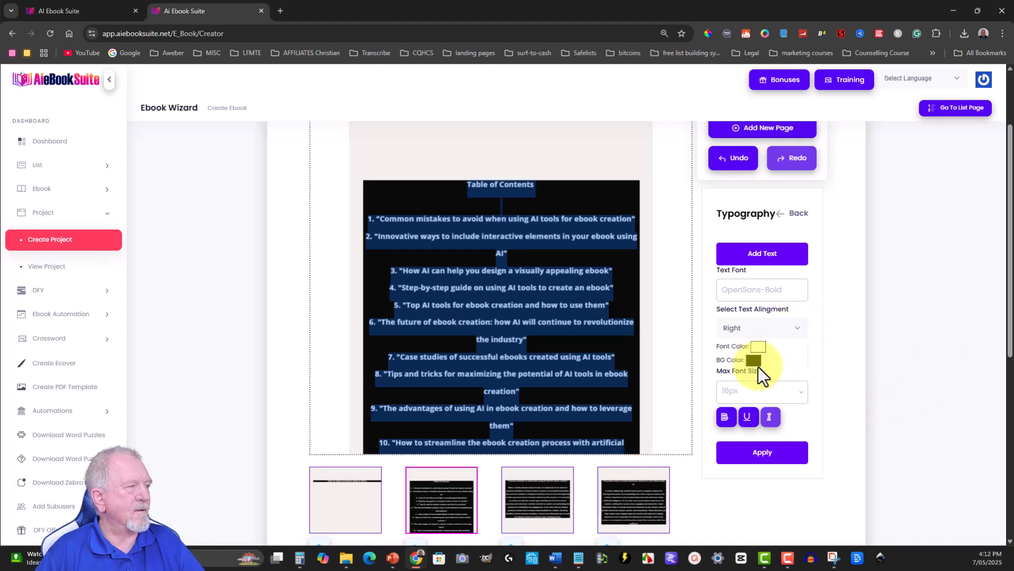
click(800, 396)
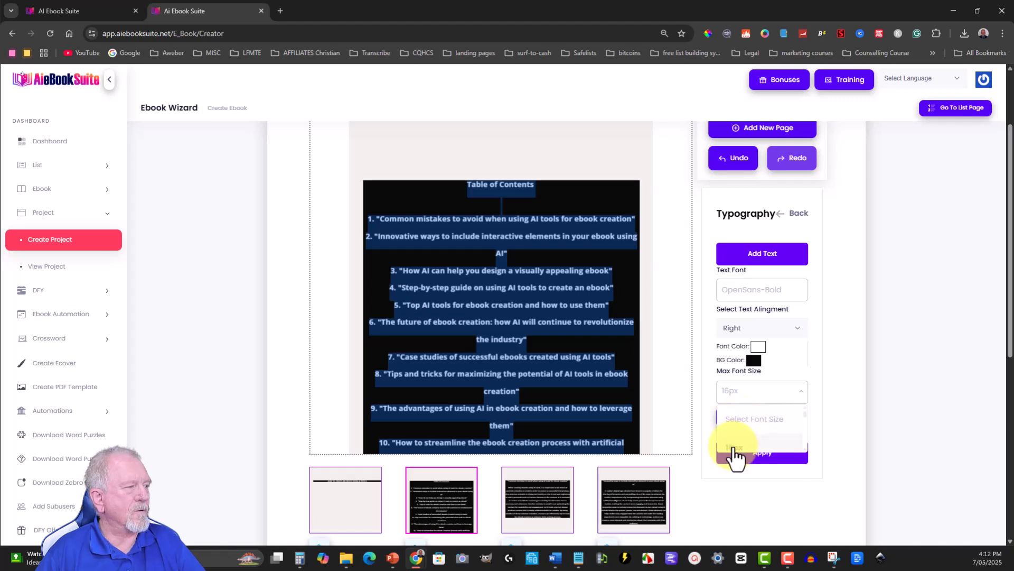
click(735, 448)
click(733, 455)
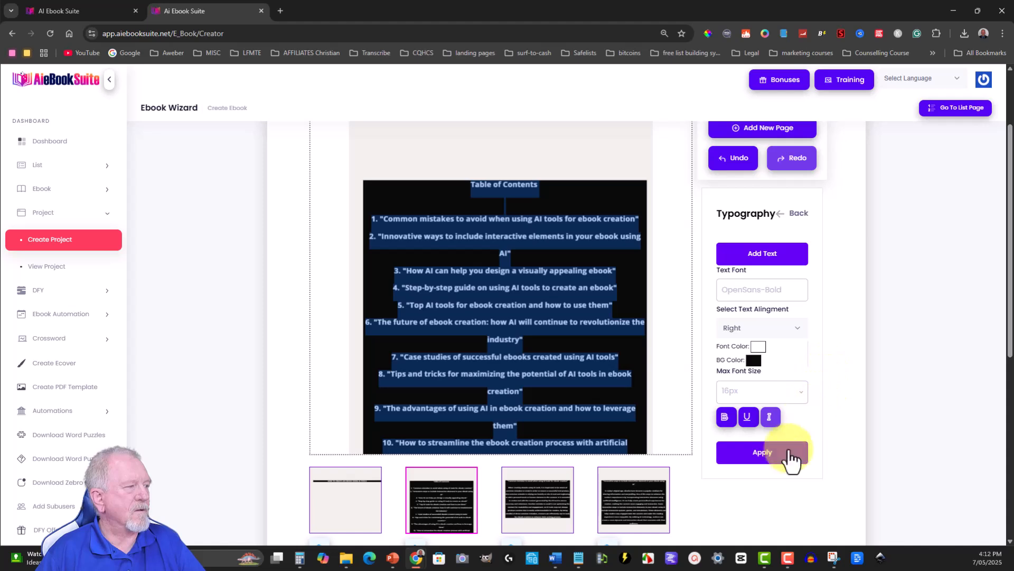
- Set the table of contents text alignment to Left and apply it
click(762, 328)
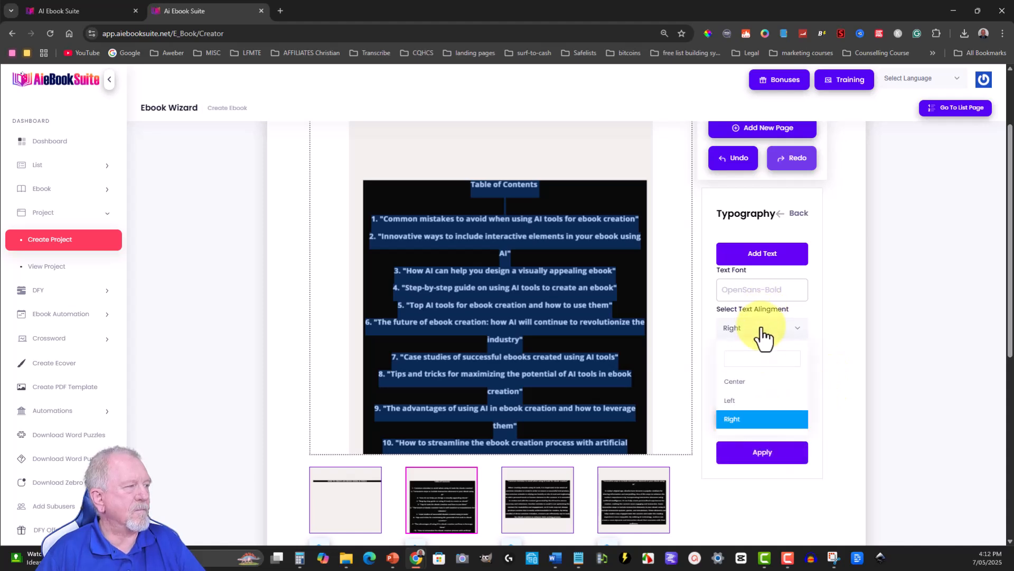
click(732, 399)
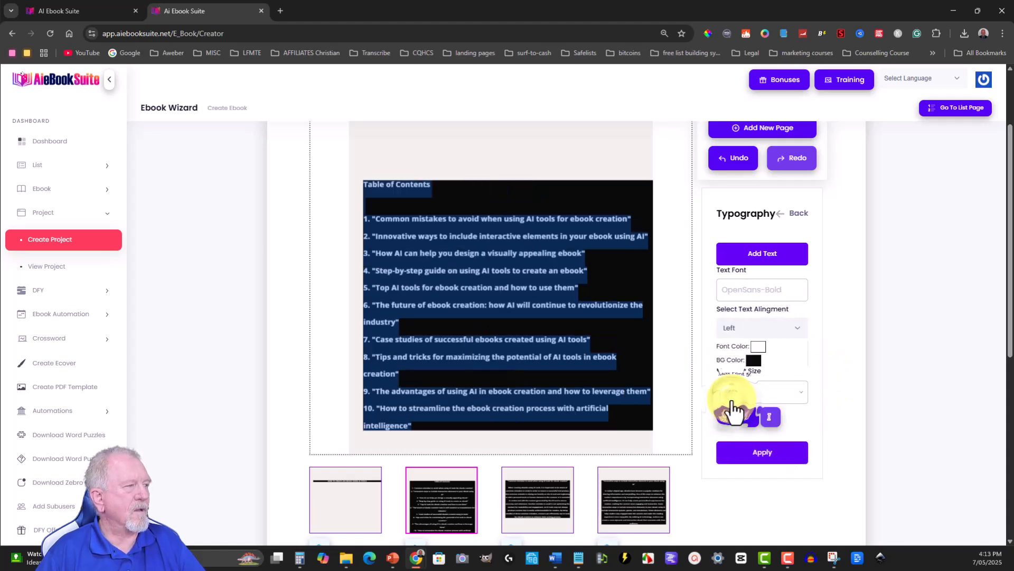
click(763, 456)
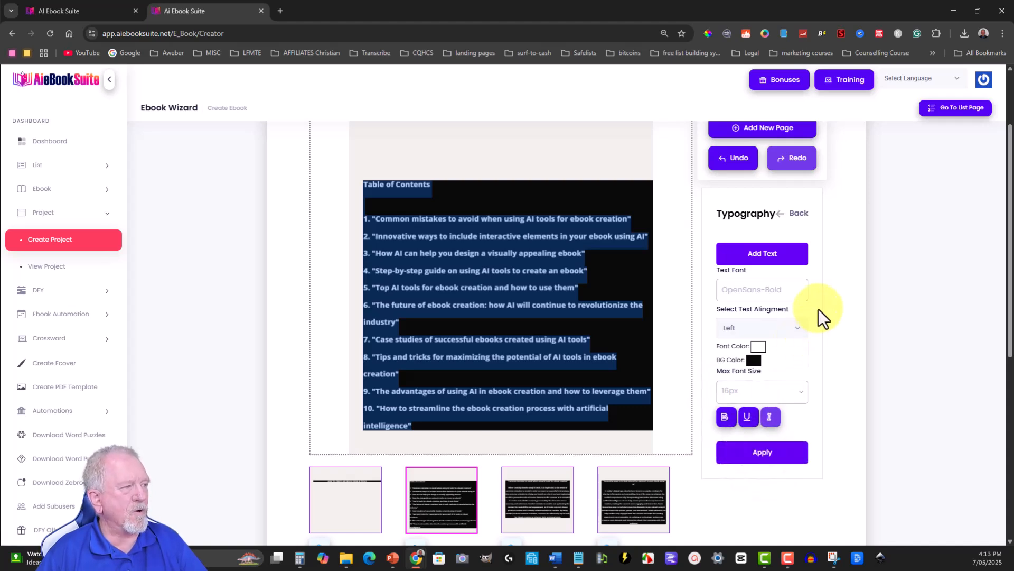
- Change the font colour of the table of contents text to black
click(754, 362)
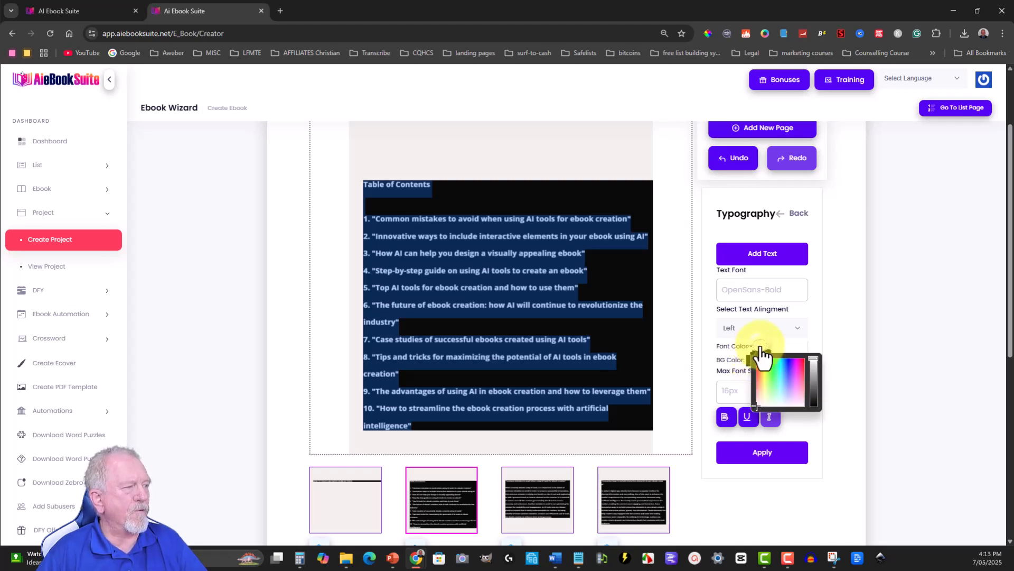
drag(761, 368, 807, 420)
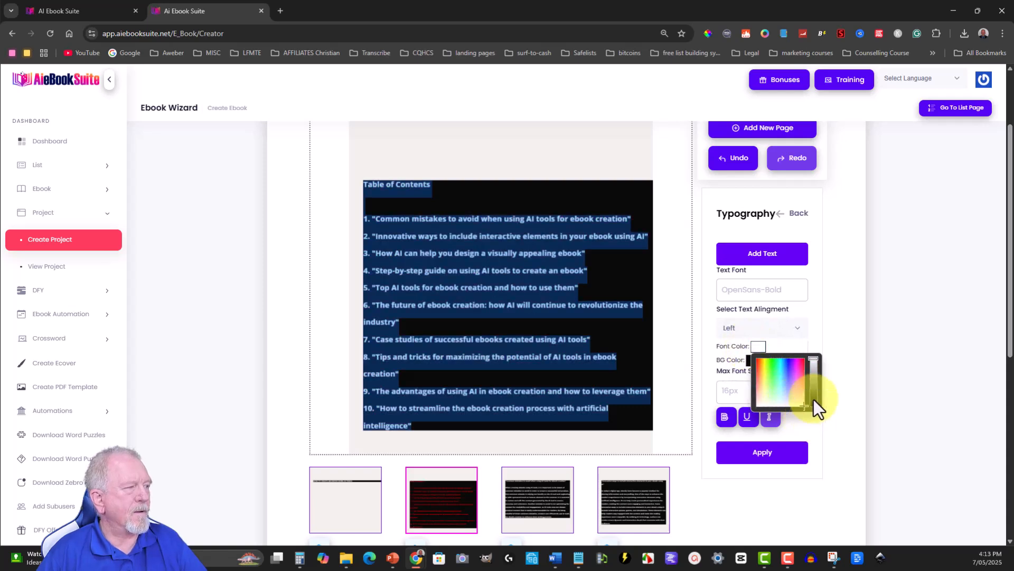
drag(813, 359, 816, 422)
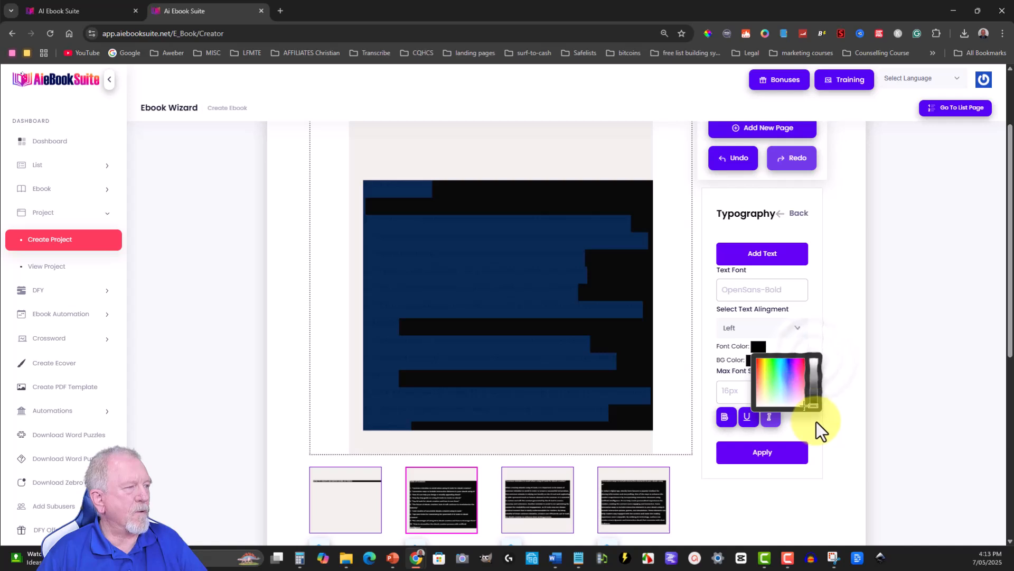
click(816, 322)
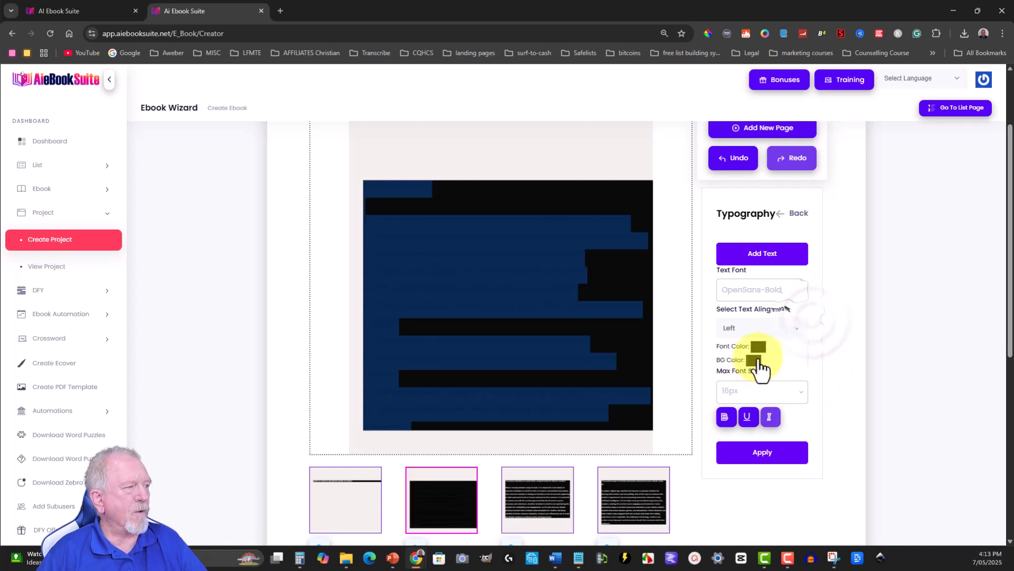
- Set the text's background colour to white and apply the typography settings to the ebook's pages
click(749, 361)
drag(756, 401, 753, 435)
drag(809, 417, 810, 364)
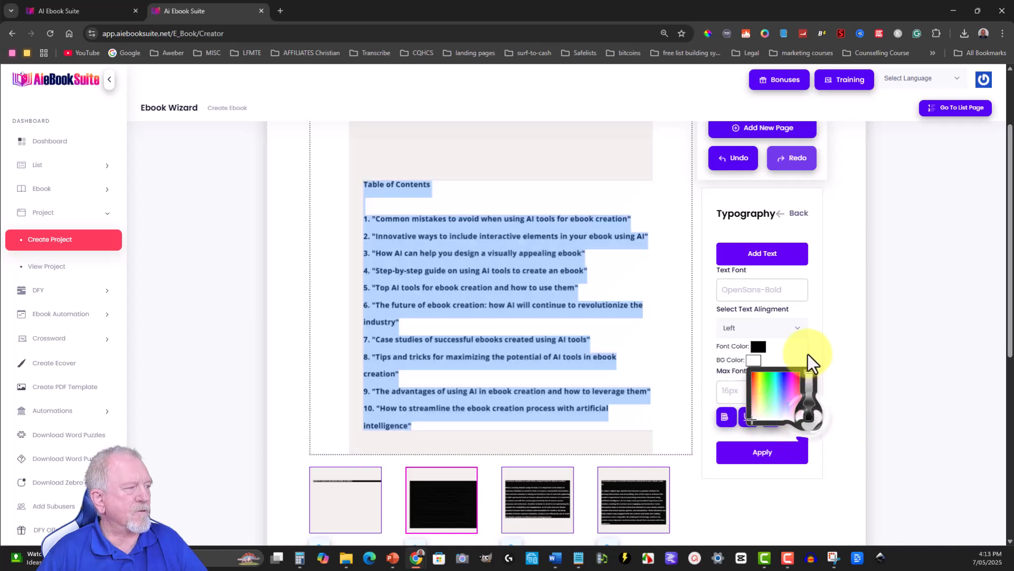
click(325, 203)
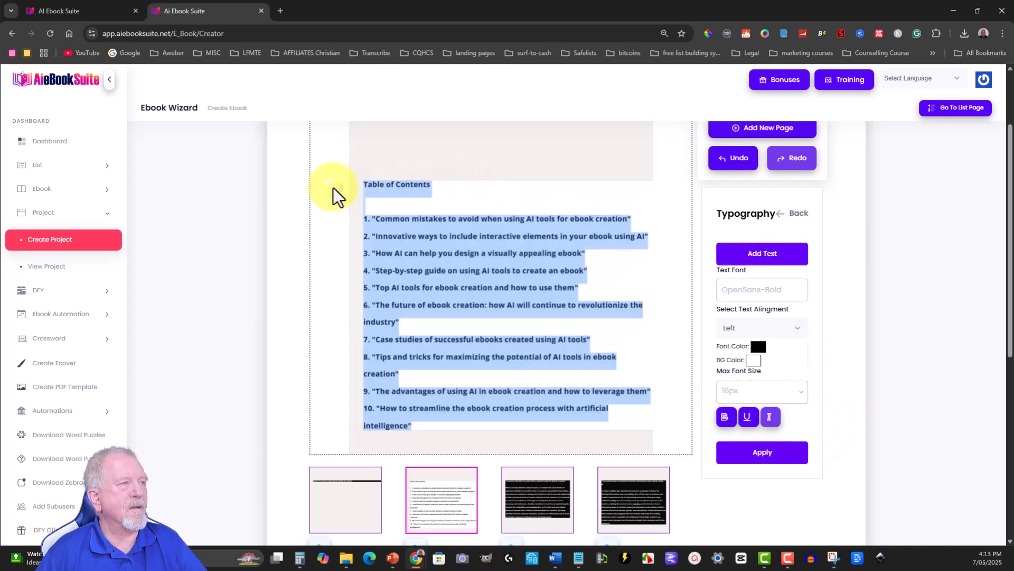
click(779, 460)
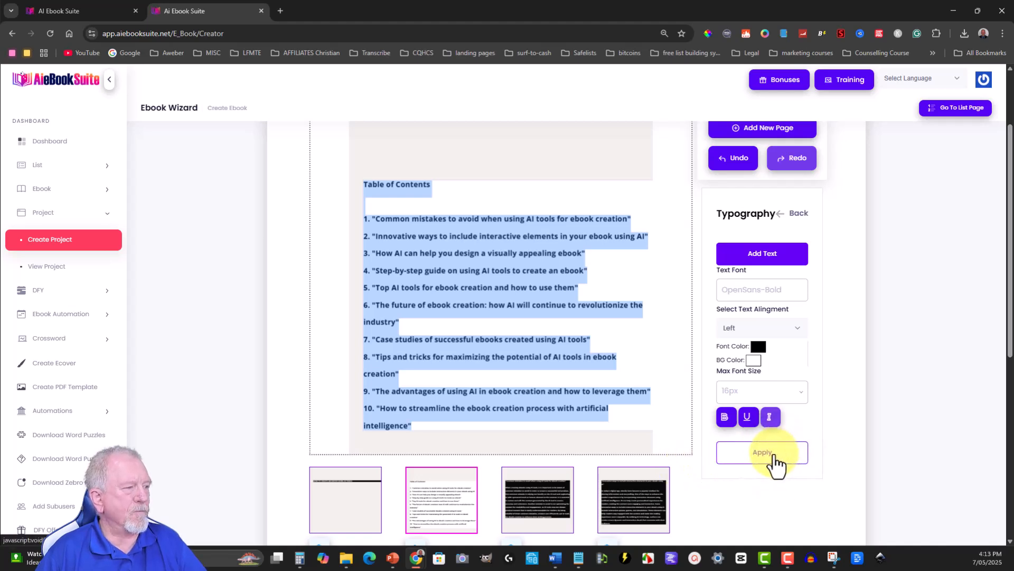
click(769, 460)
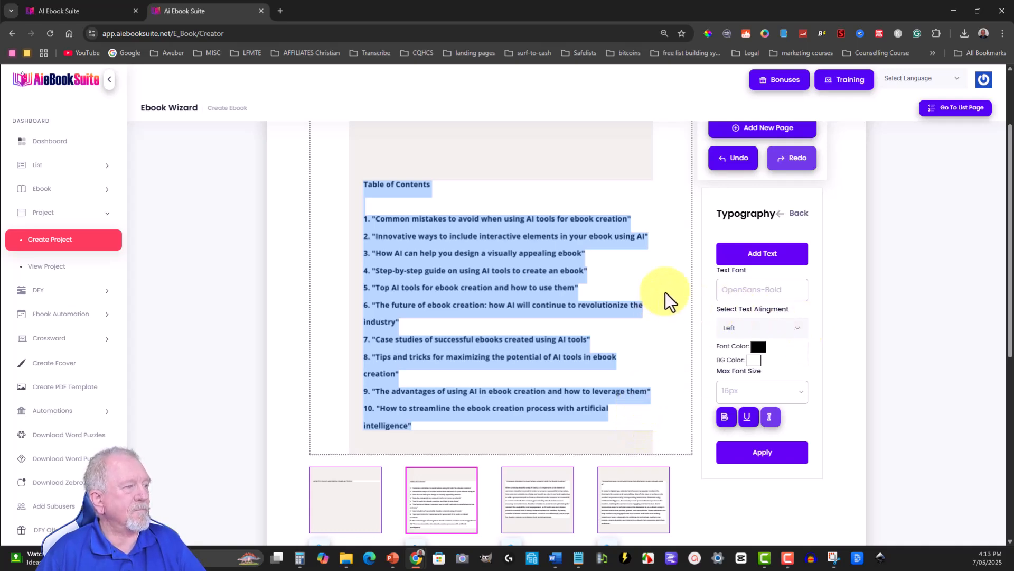
- Check the thumbnails of all the ebook's pages and submit the project
scroll(669, 290, down, 1)
scroll(668, 287, down, 5)
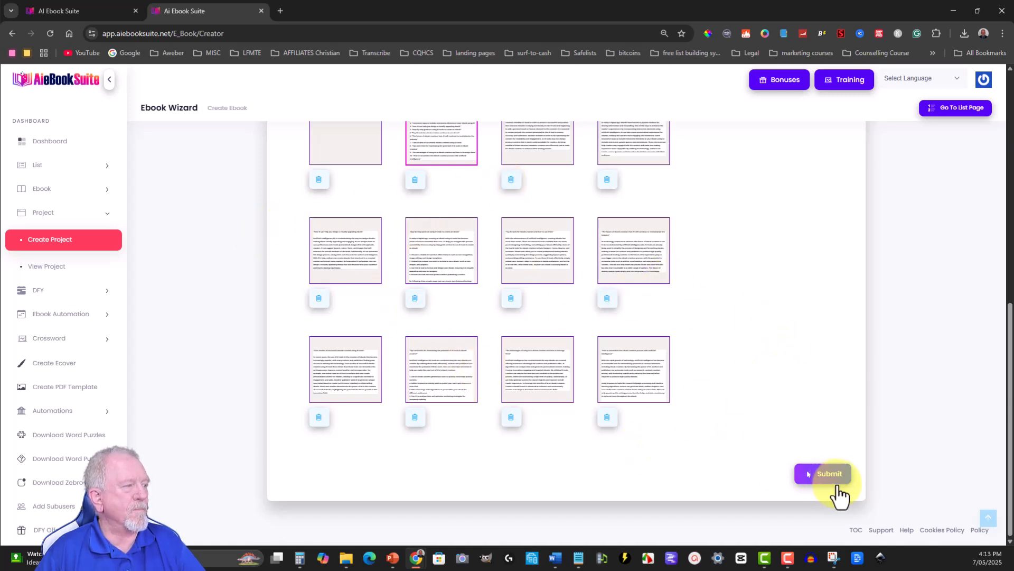
scroll(607, 304, up, 1)
scroll(607, 304, up, 2)
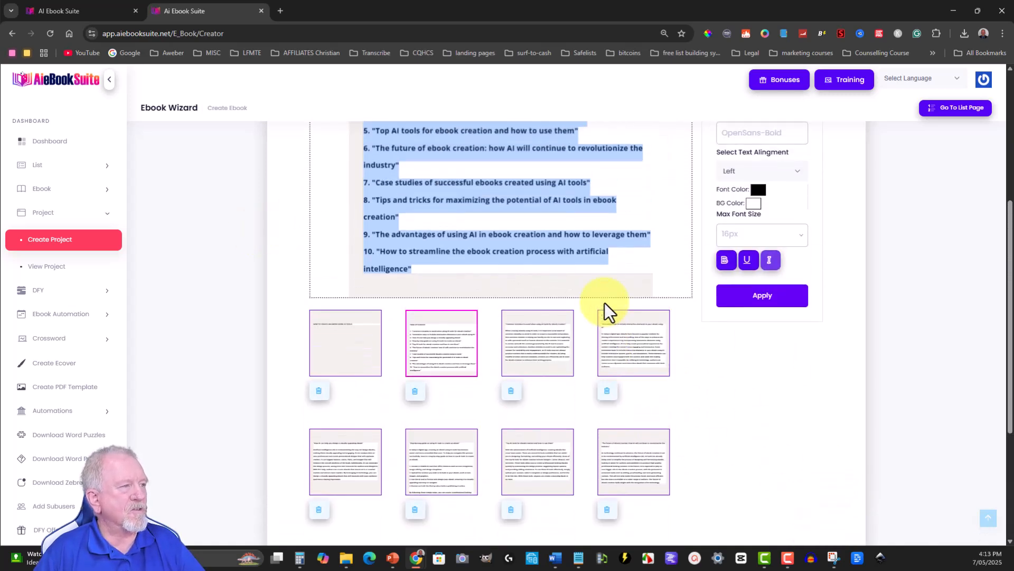
scroll(801, 443, down, 3)
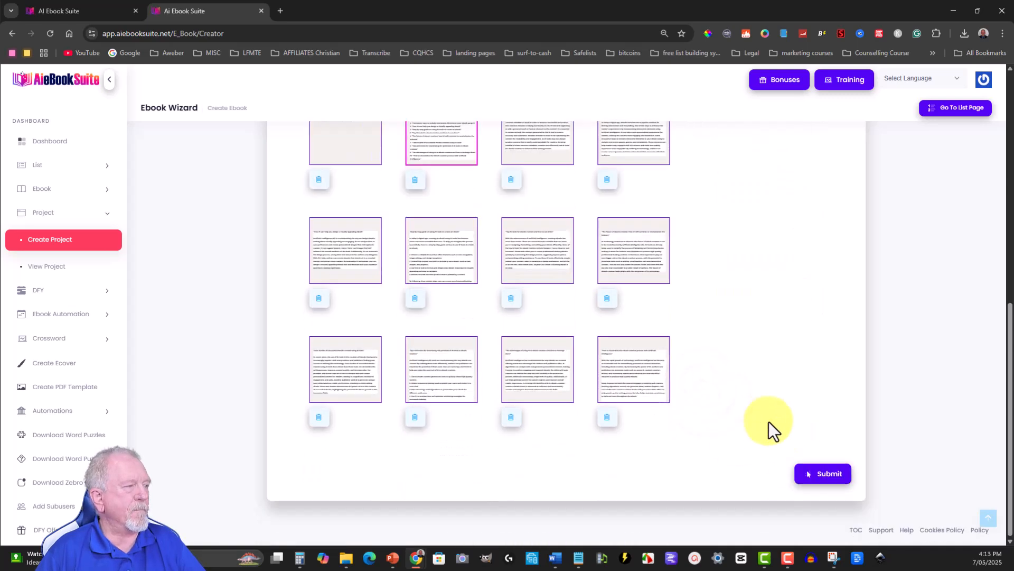
click(827, 474)
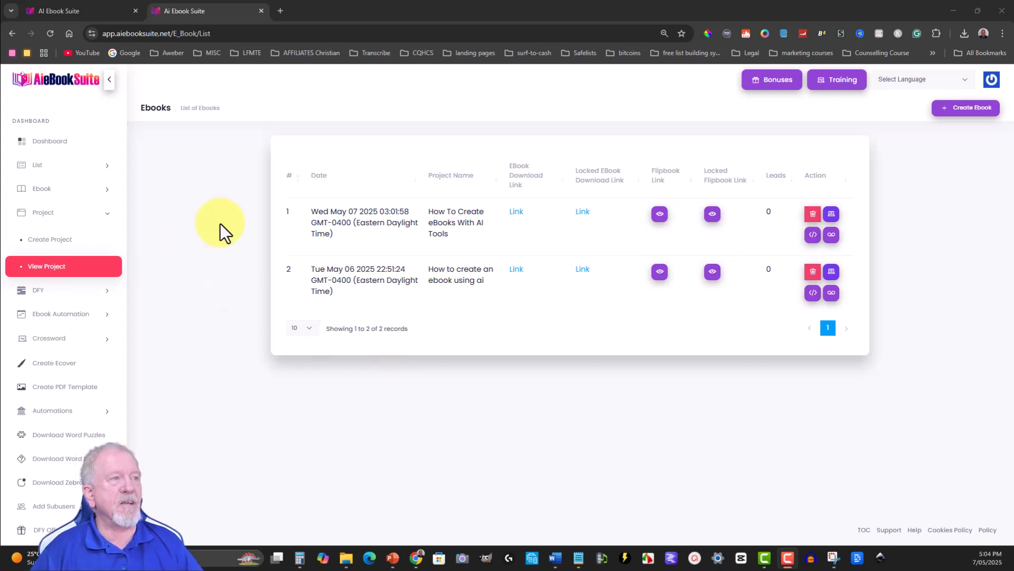
- Open the download PDF and the locked download PDF of How To Create eBooks With AI Tools, and return to the ebook list
click(517, 213)
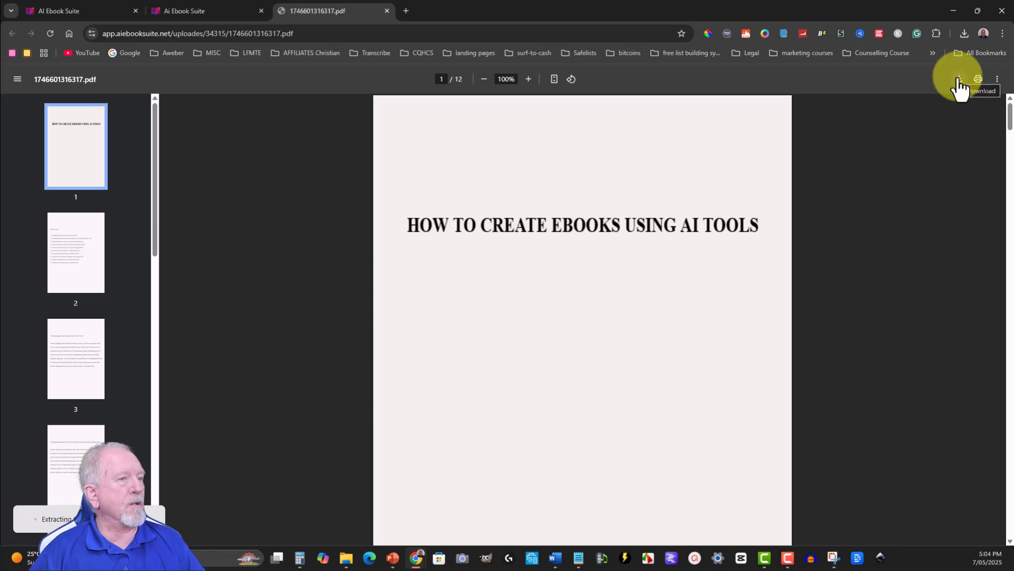
click(213, 10)
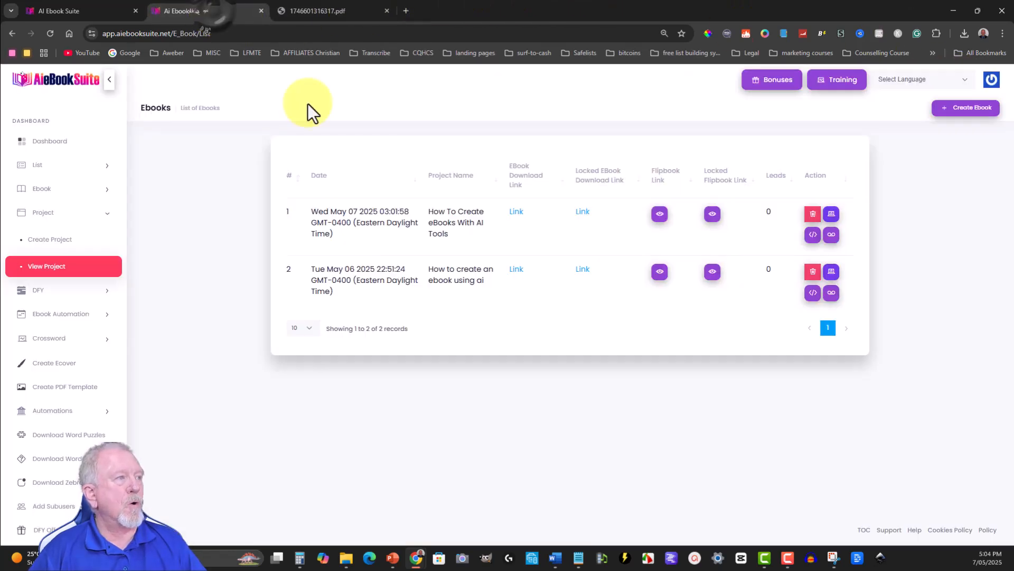
click(584, 213)
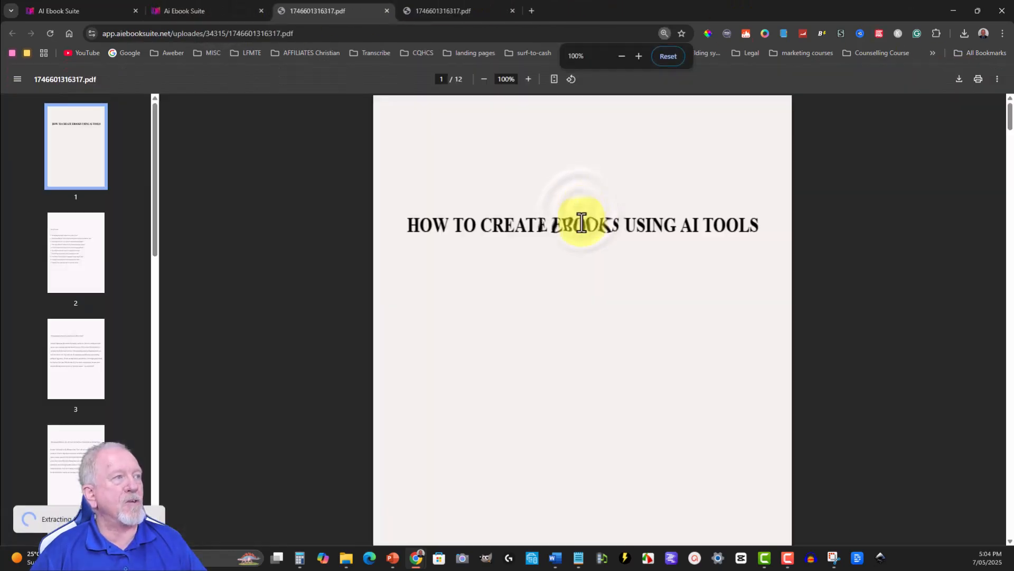
scroll(588, 252, down, 7)
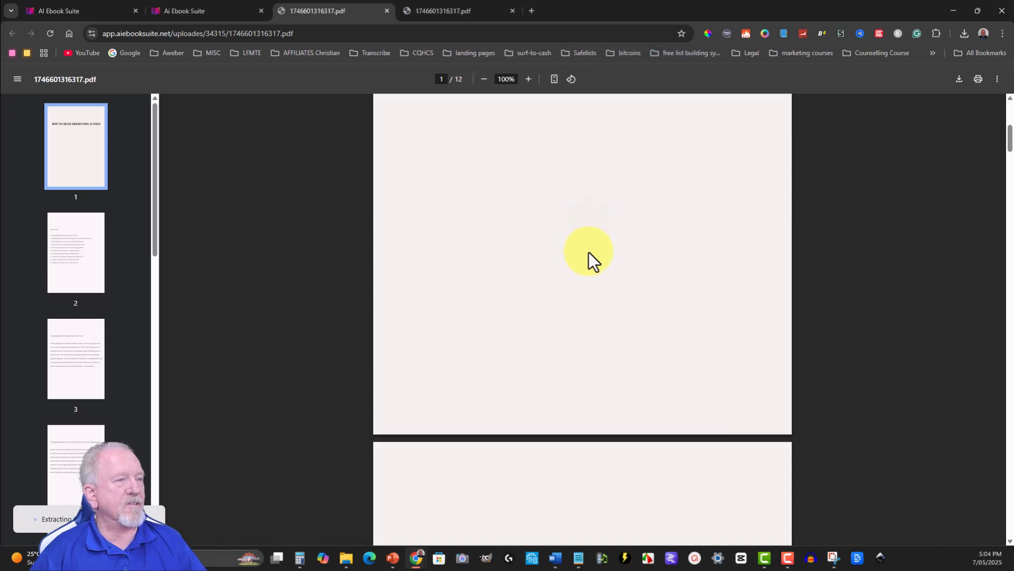
click(160, 2)
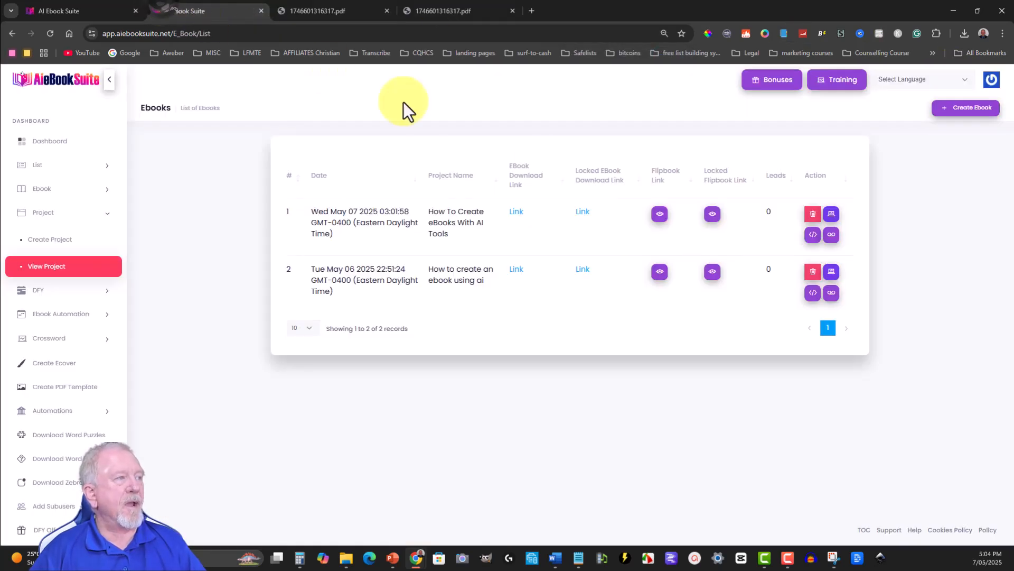
- Open the unlocked flipbook of How To Create eBooks With AI Tools, page through to its last page and leaf back several spreads
click(659, 212)
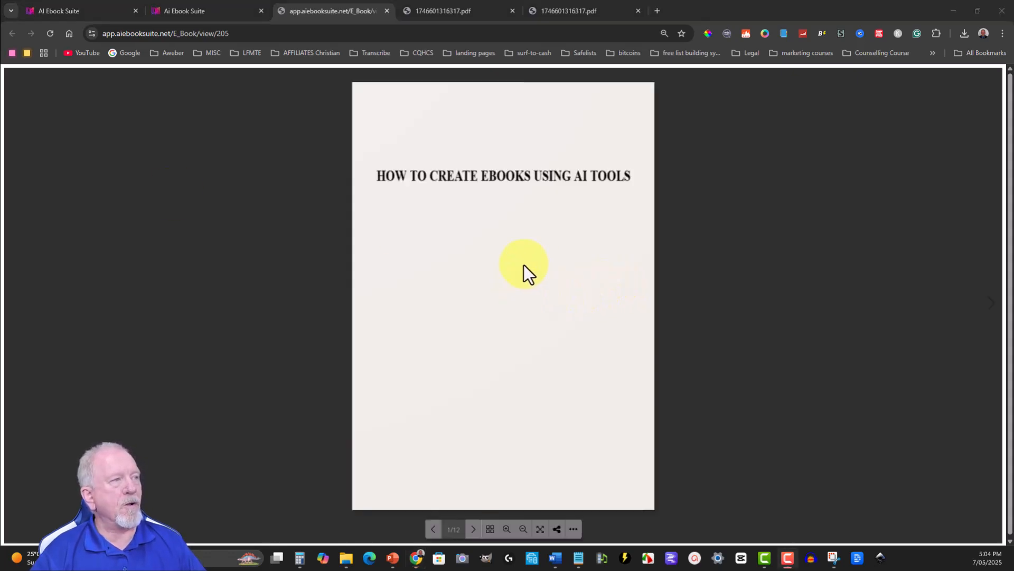
click(497, 261)
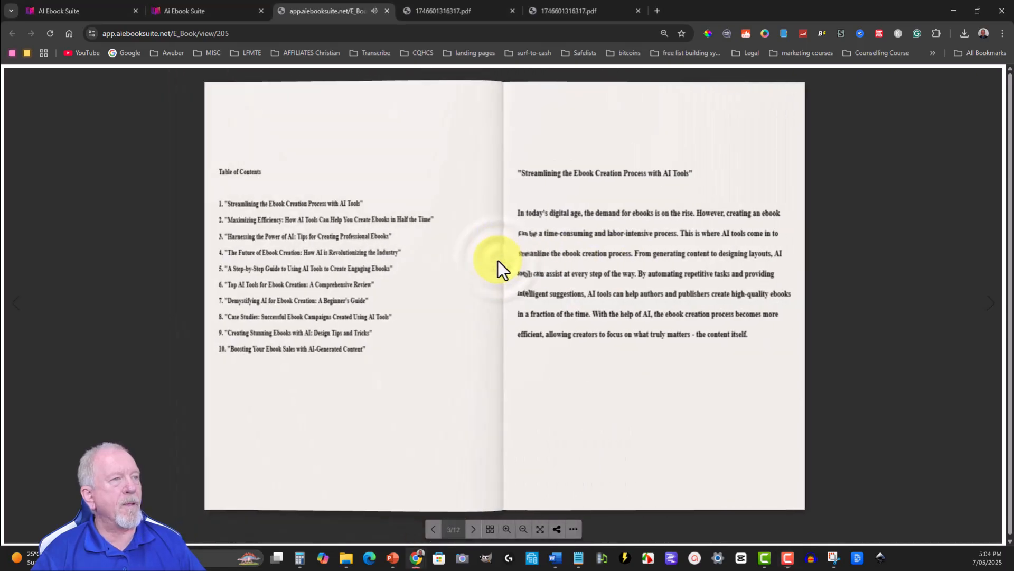
click(604, 267)
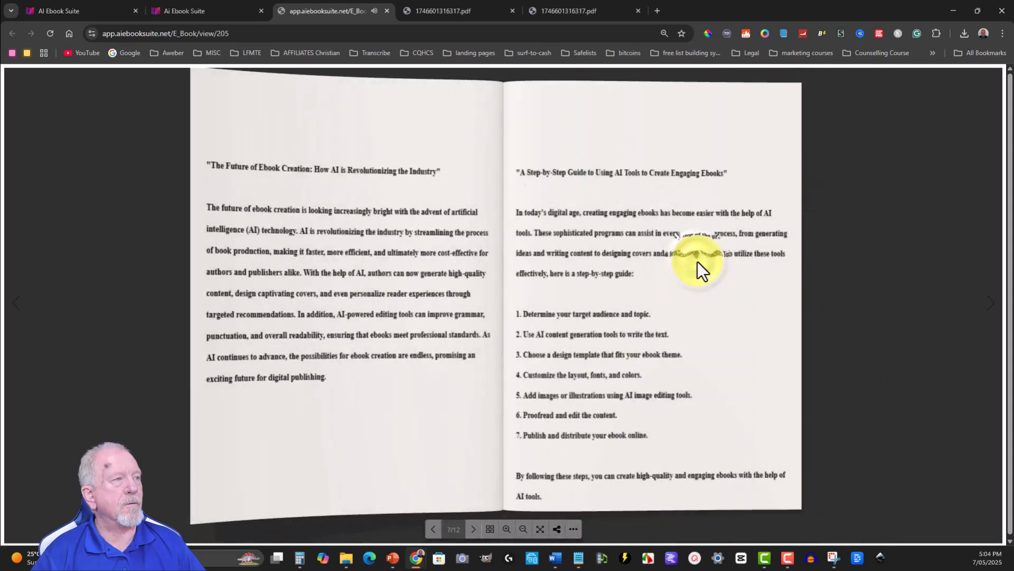
click(697, 262)
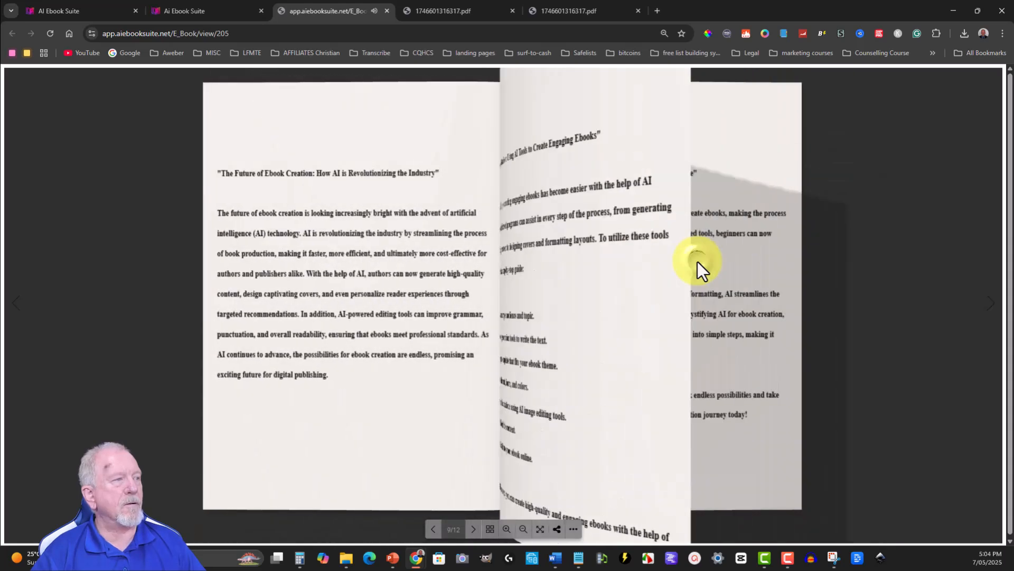
click(698, 261)
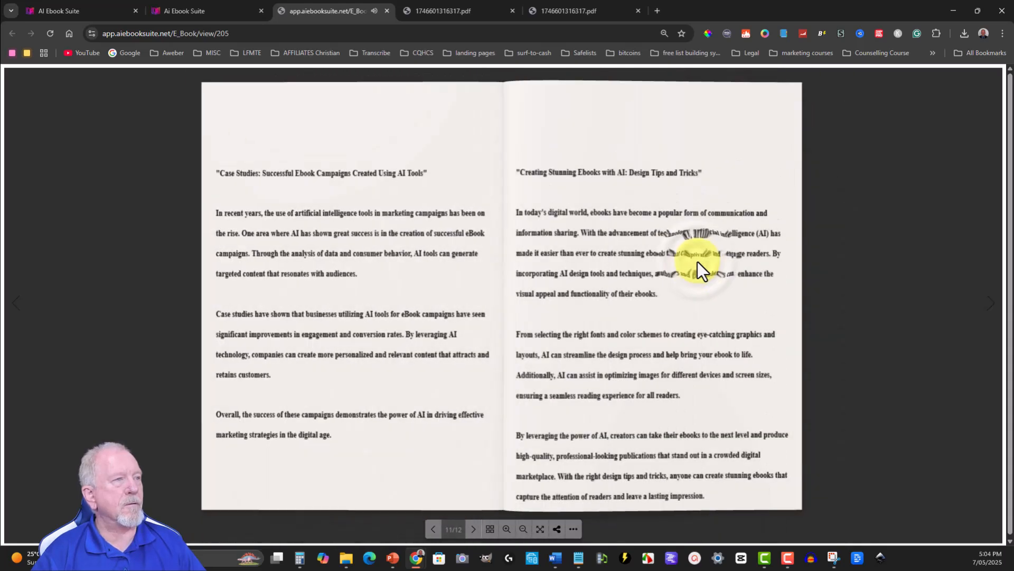
click(696, 259)
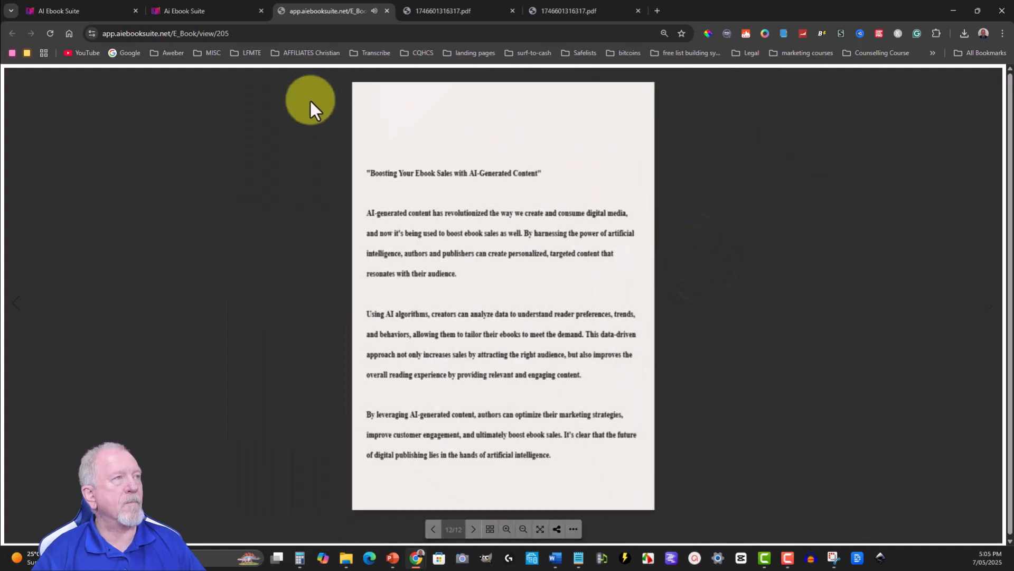
click(458, 163)
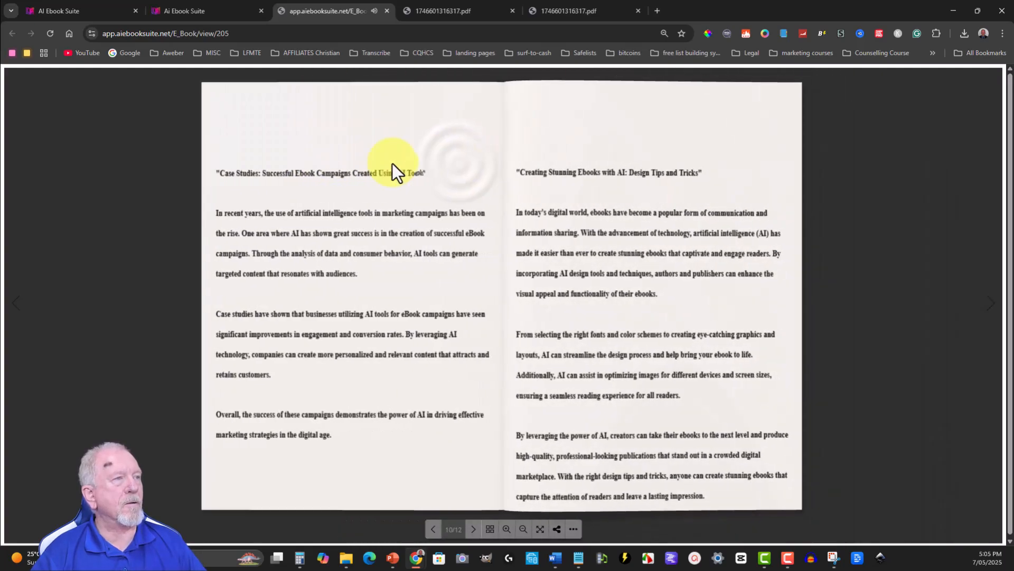
click(385, 163)
click(297, 164)
click(297, 163)
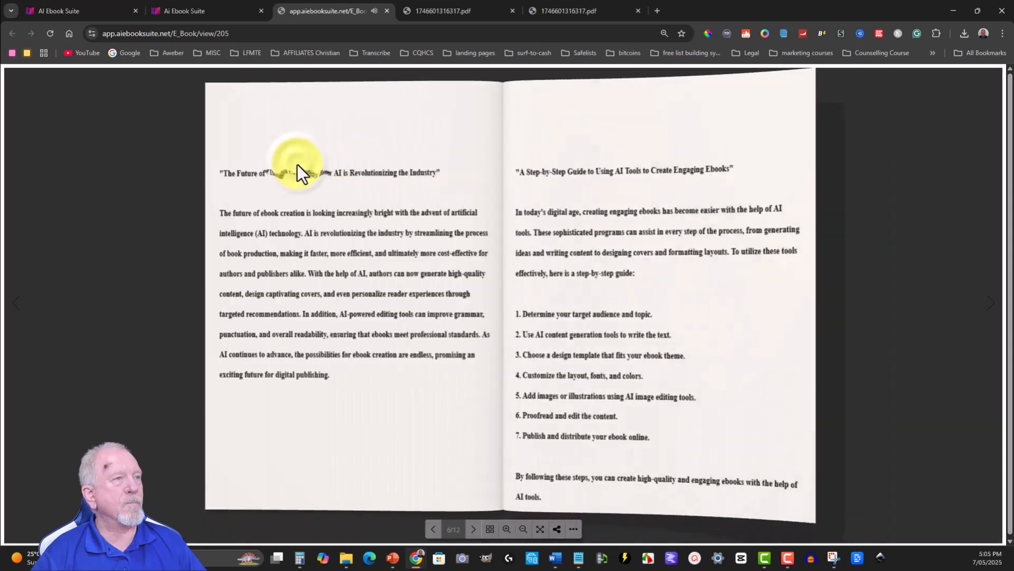
- Leaf the flipbook back to its title page and return to the list of ebooks
click(297, 164)
click(297, 164)
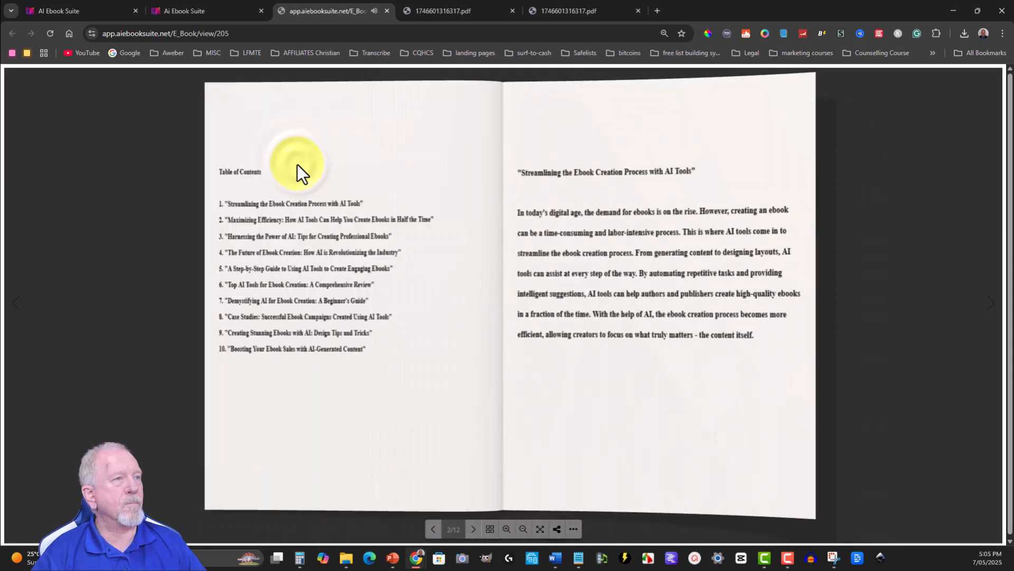
click(297, 162)
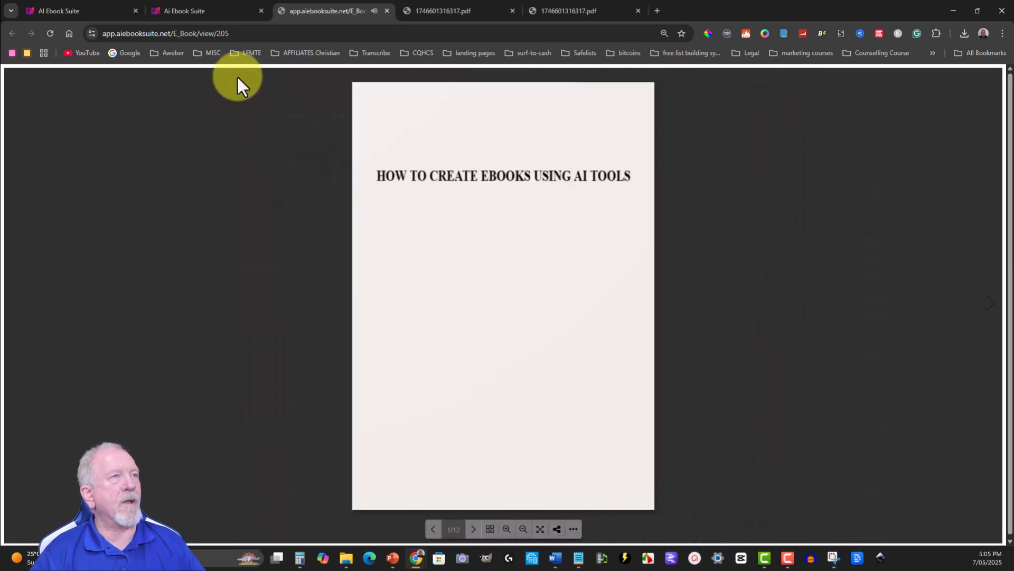
click(174, 10)
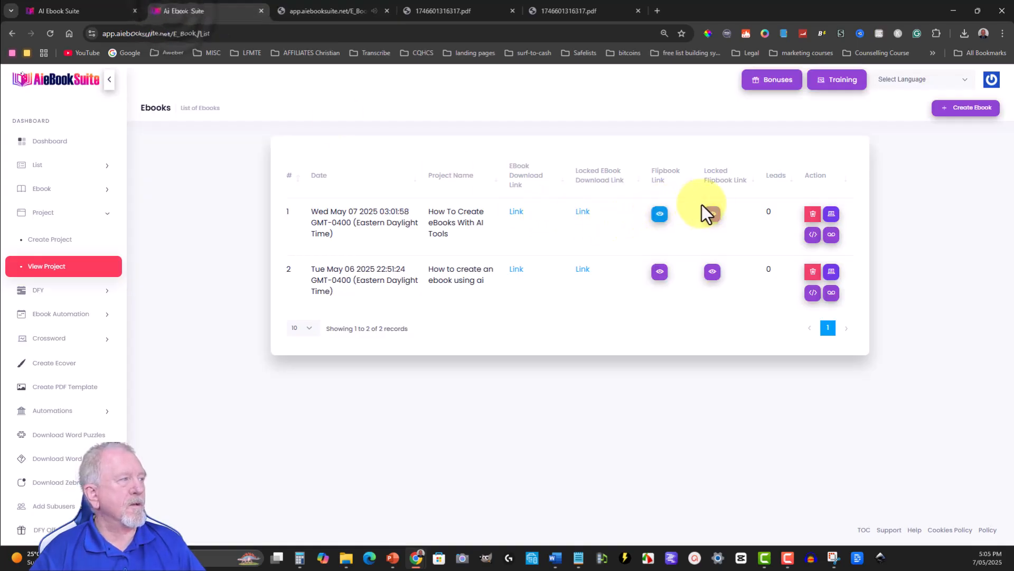
- Open the locked flipbook of How To Create eBooks With AI Tools, select its web address, and return to the ebook list
click(712, 215)
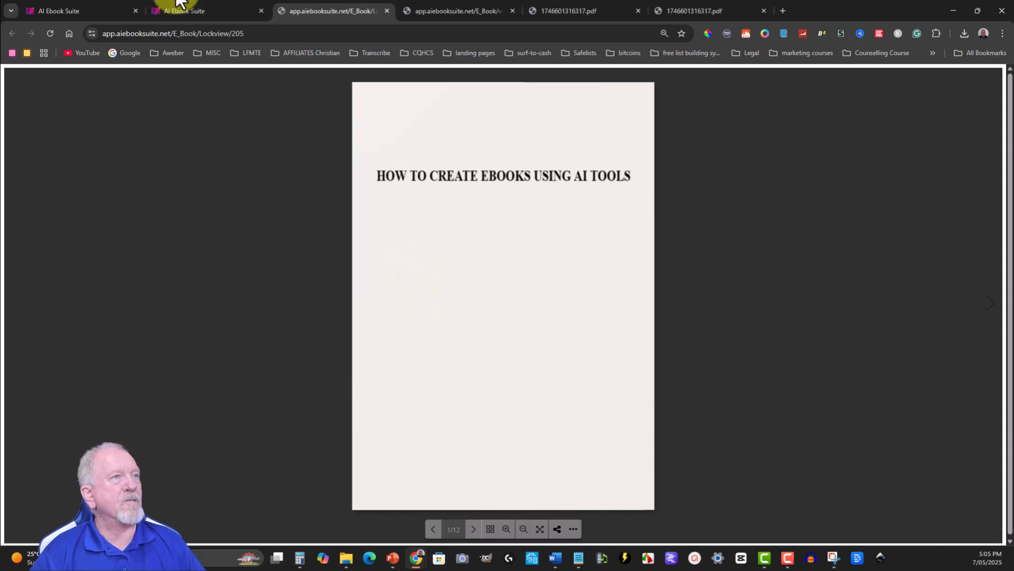
click(272, 33)
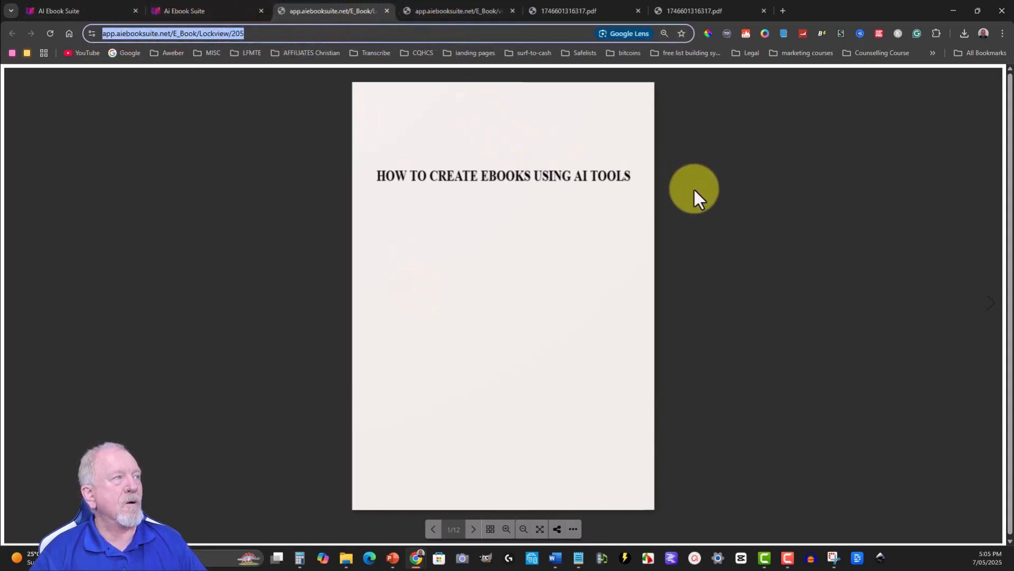
click(199, 5)
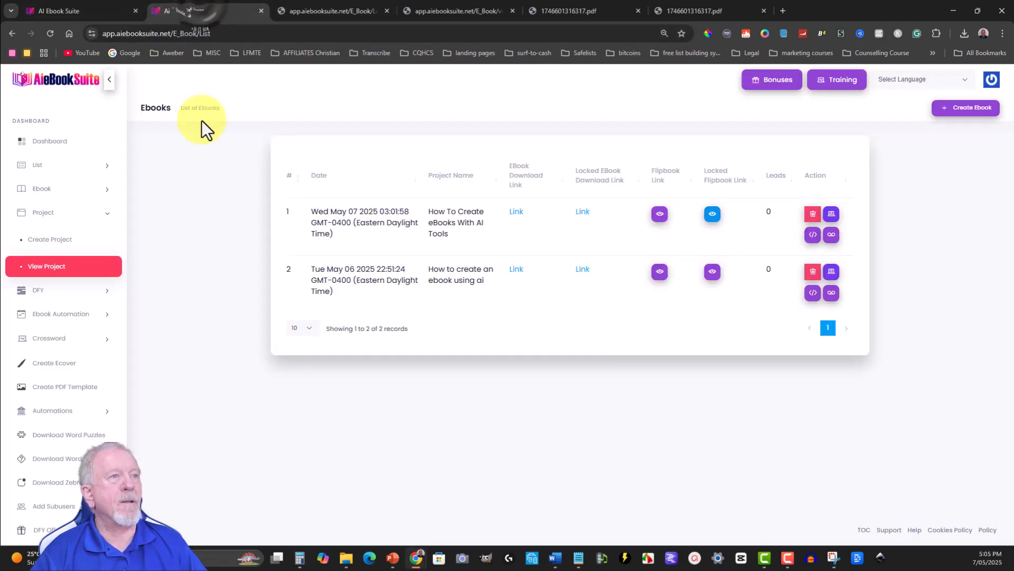